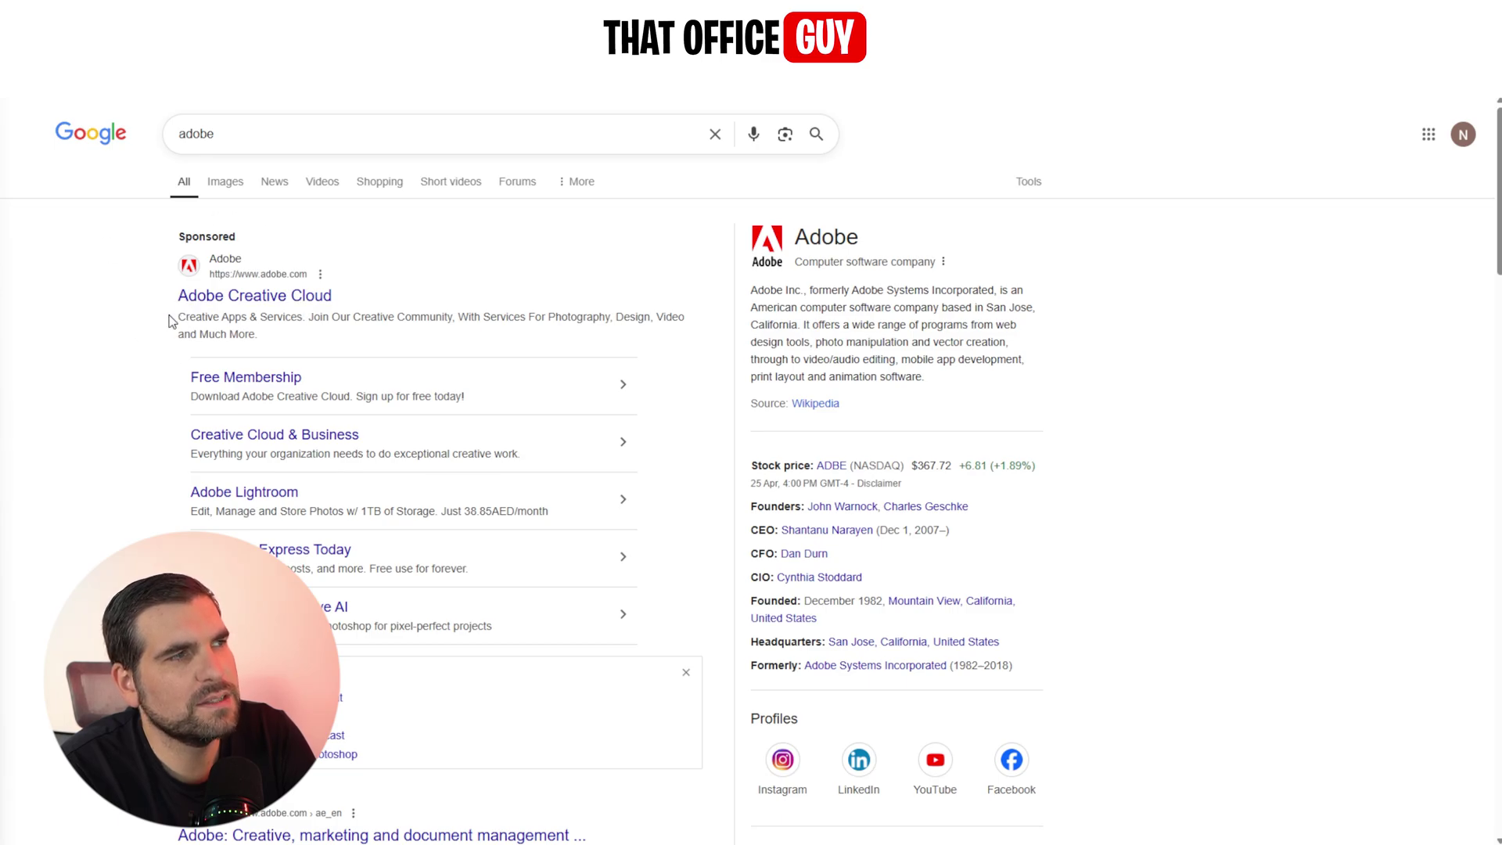
Go to Adobe's Creative Cloud page and bring up the Creativity & Design product overview
left_click(226, 297)
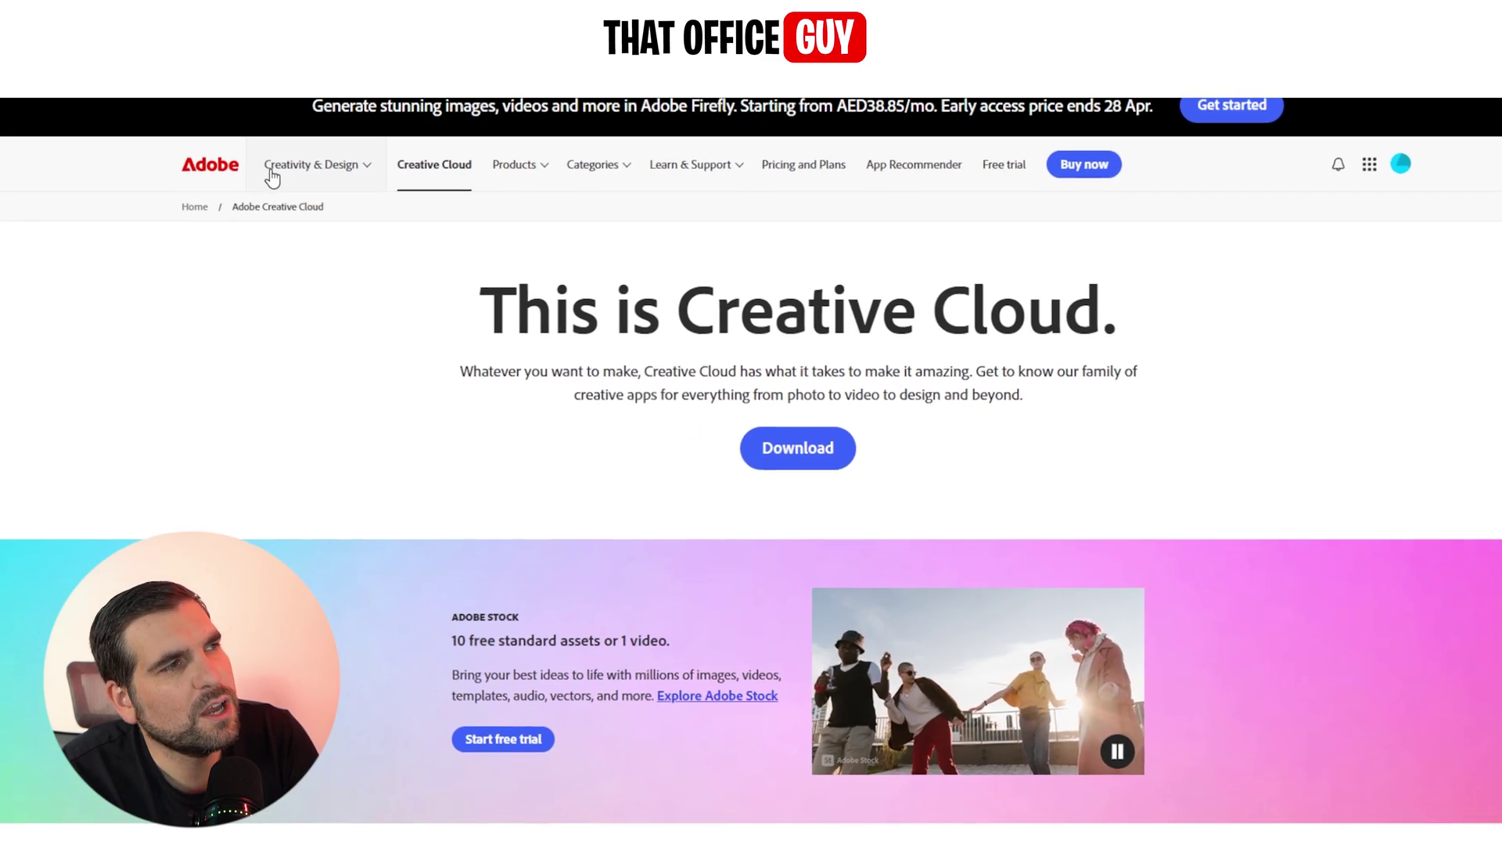
left_click(362, 166)
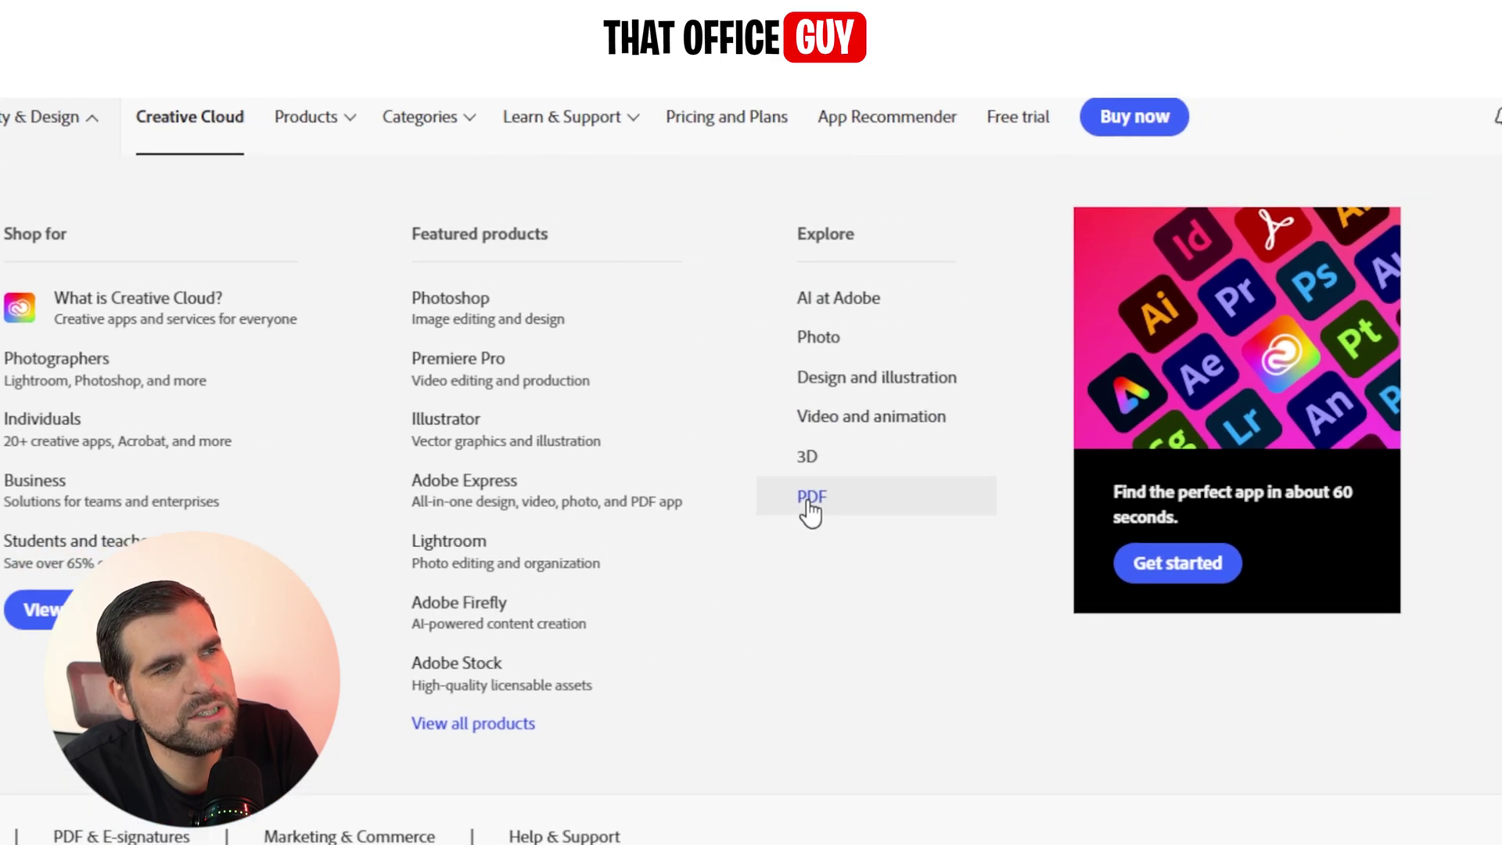
Go from the PDF product page through PDF & E-signatures to View all tools
left_click(814, 500)
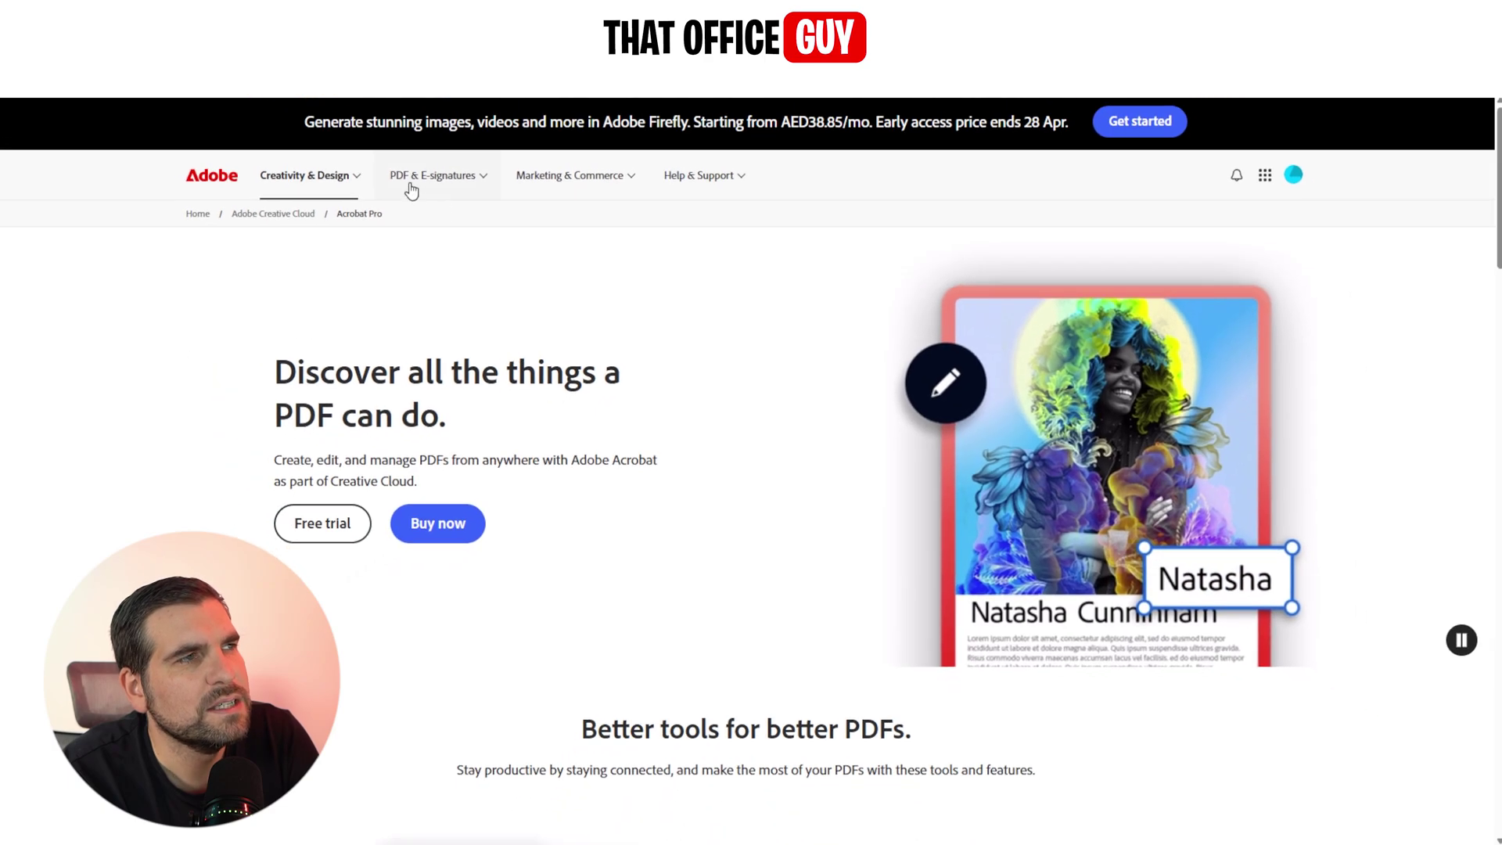
left_click(479, 179)
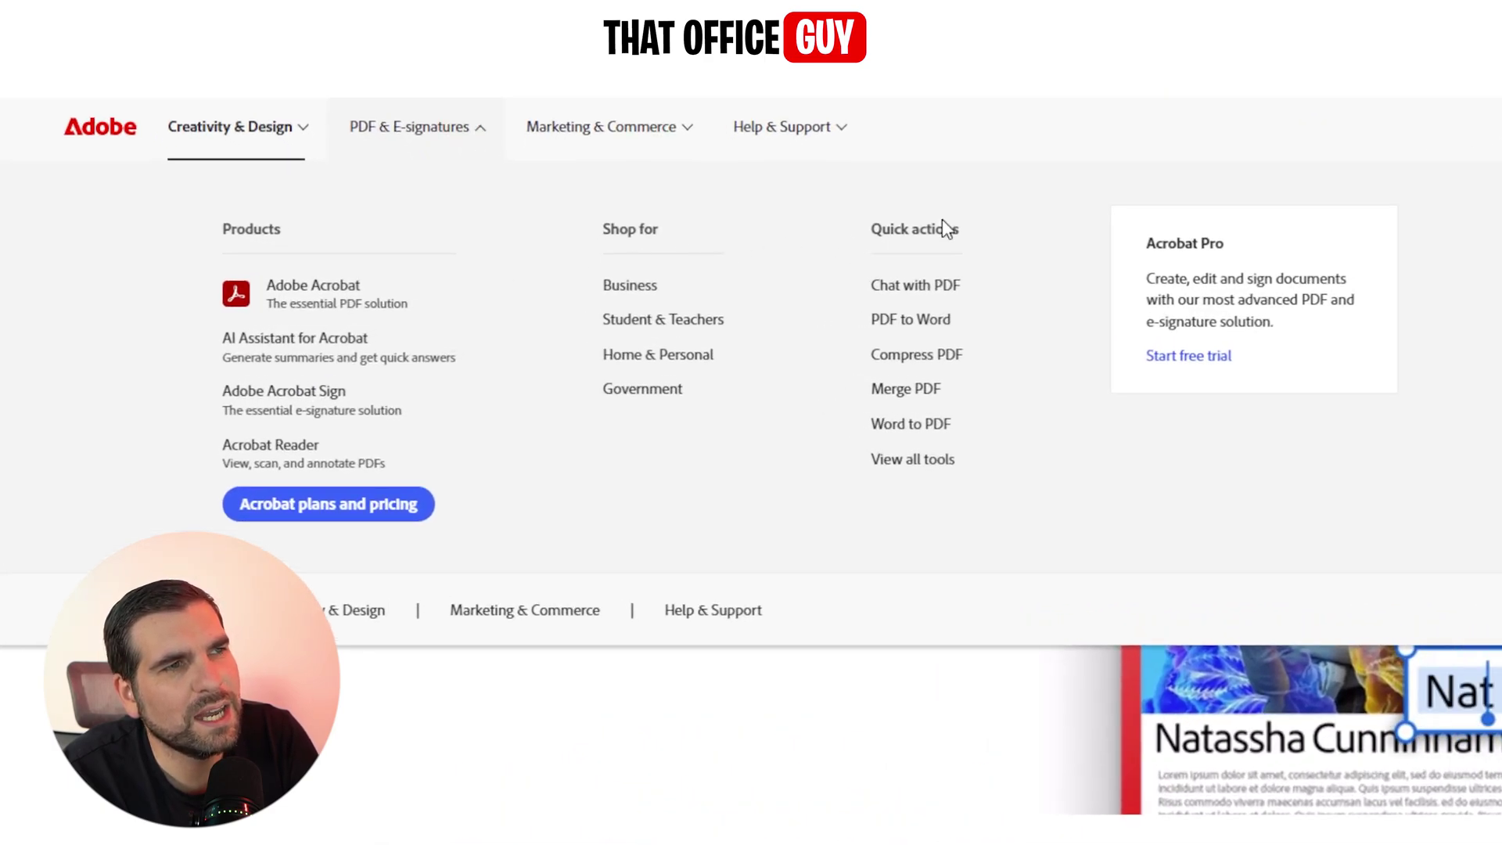
left_click(904, 463)
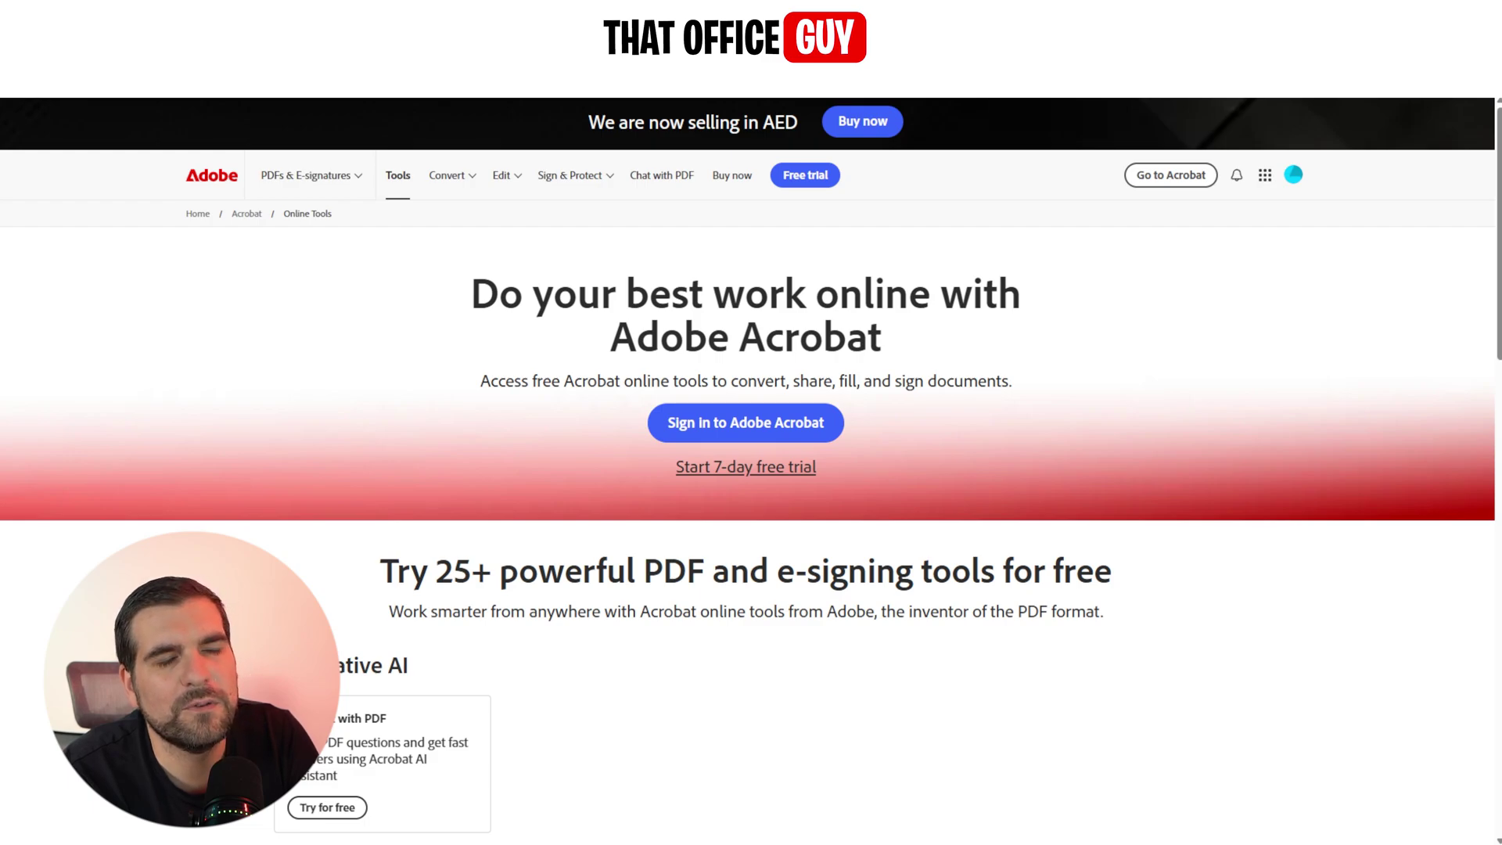
Scroll down the tools page to the Edit section with the Crop PDF card
scroll(751, 532, "down", 7)
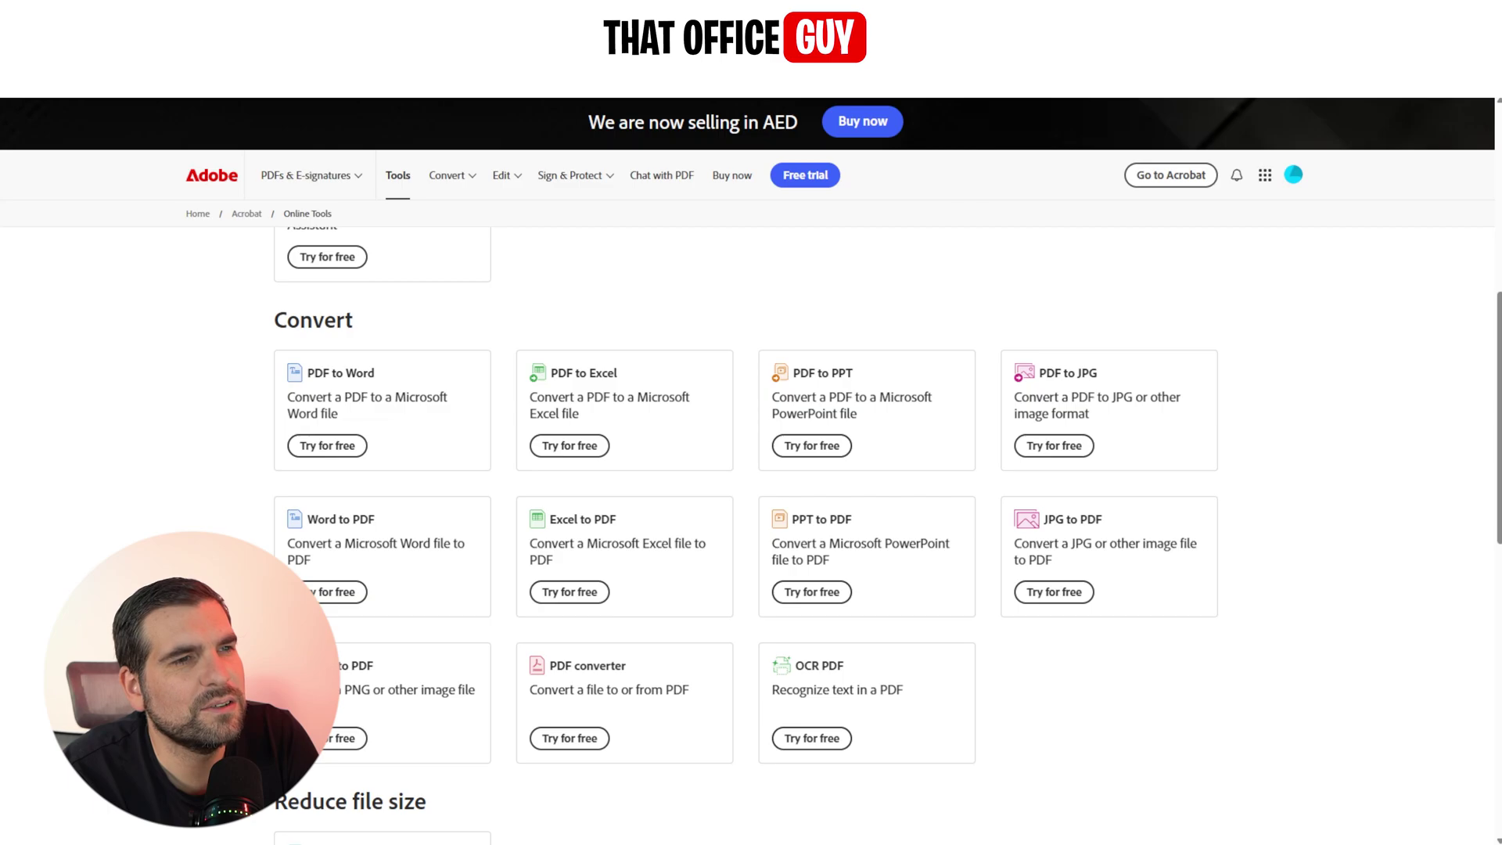
scroll(751, 532, "up", 4)
scroll(251, 519, "down", 4)
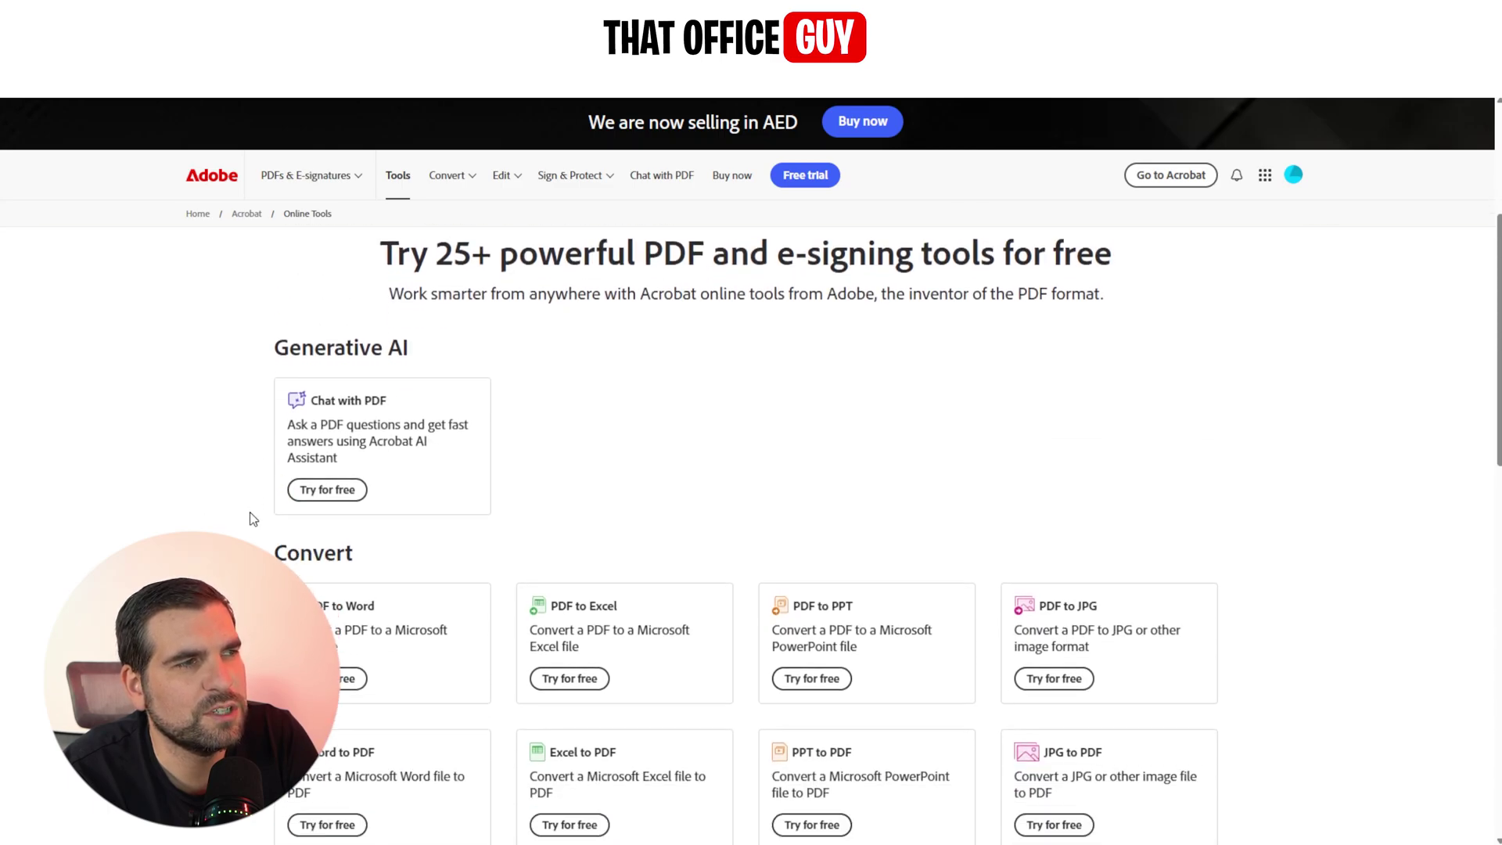
scroll(259, 438, "down", 7)
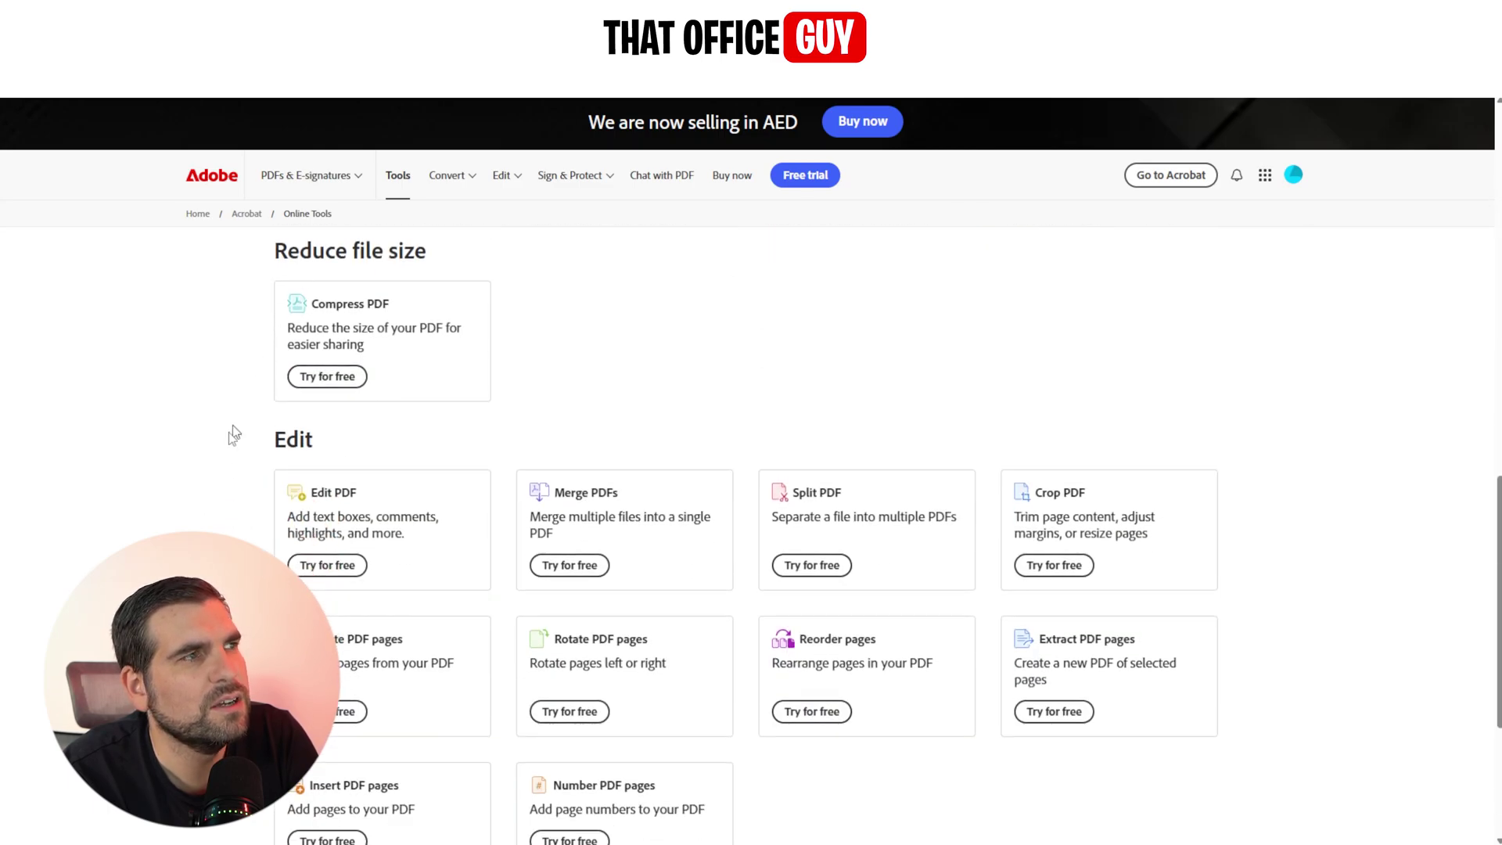
scroll(227, 436, "down", 2)
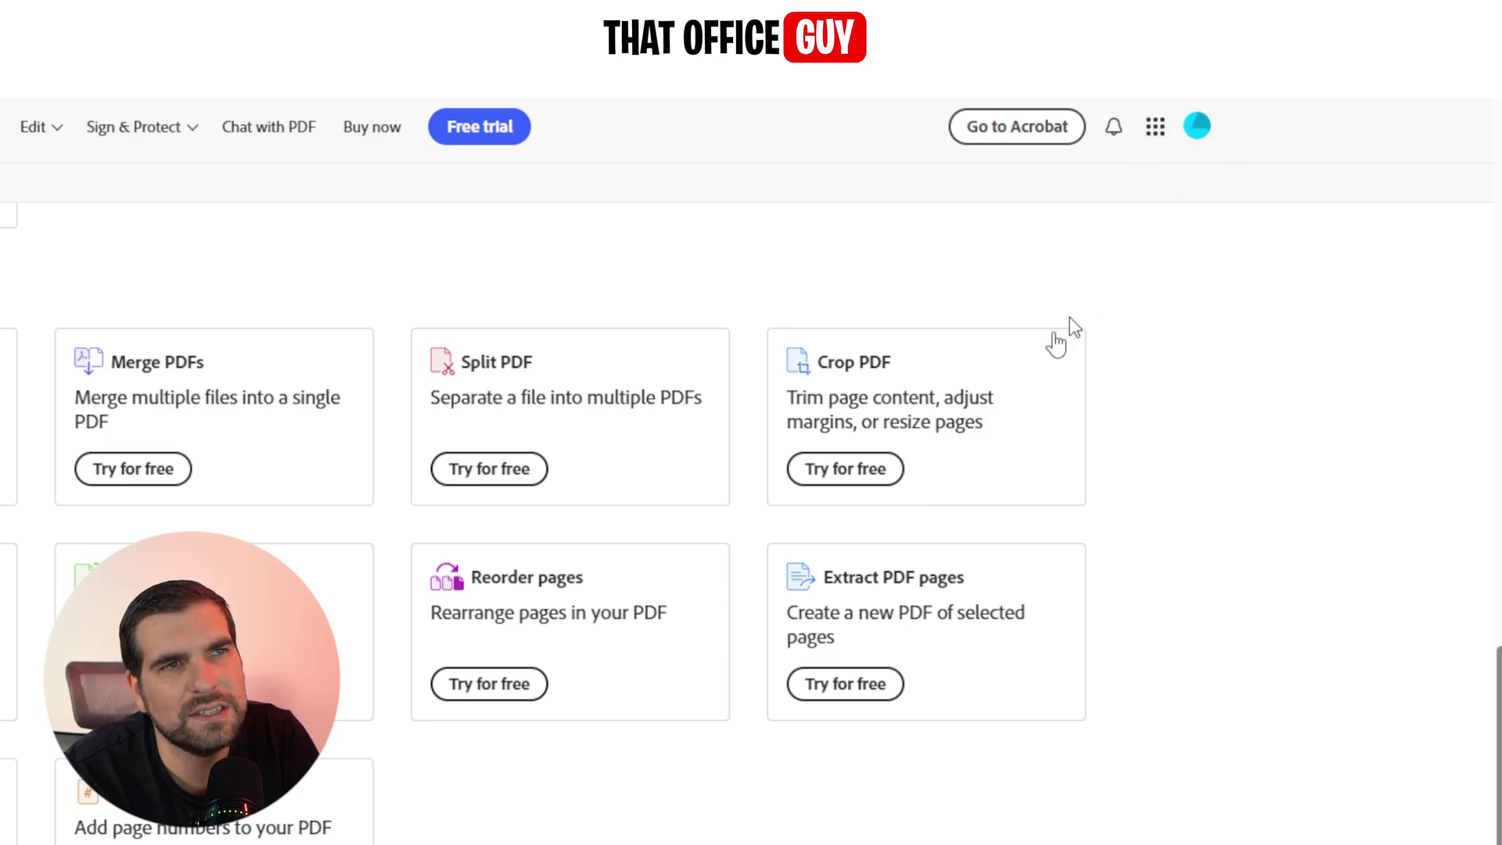
Start the free Crop PDF tool and upload the Company Invoice file
left_click(845, 475)
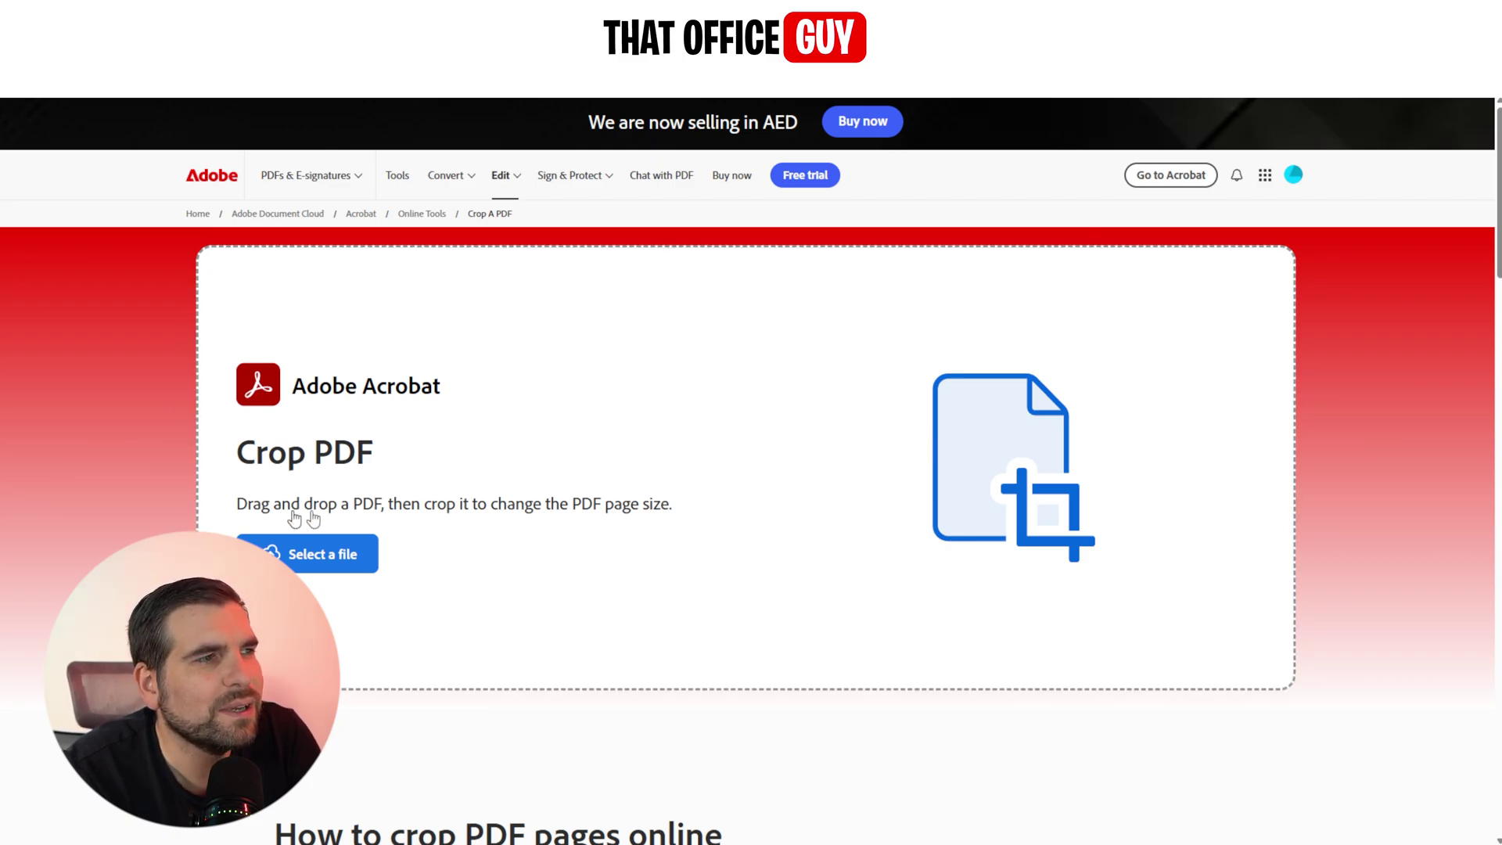
left_click(316, 563)
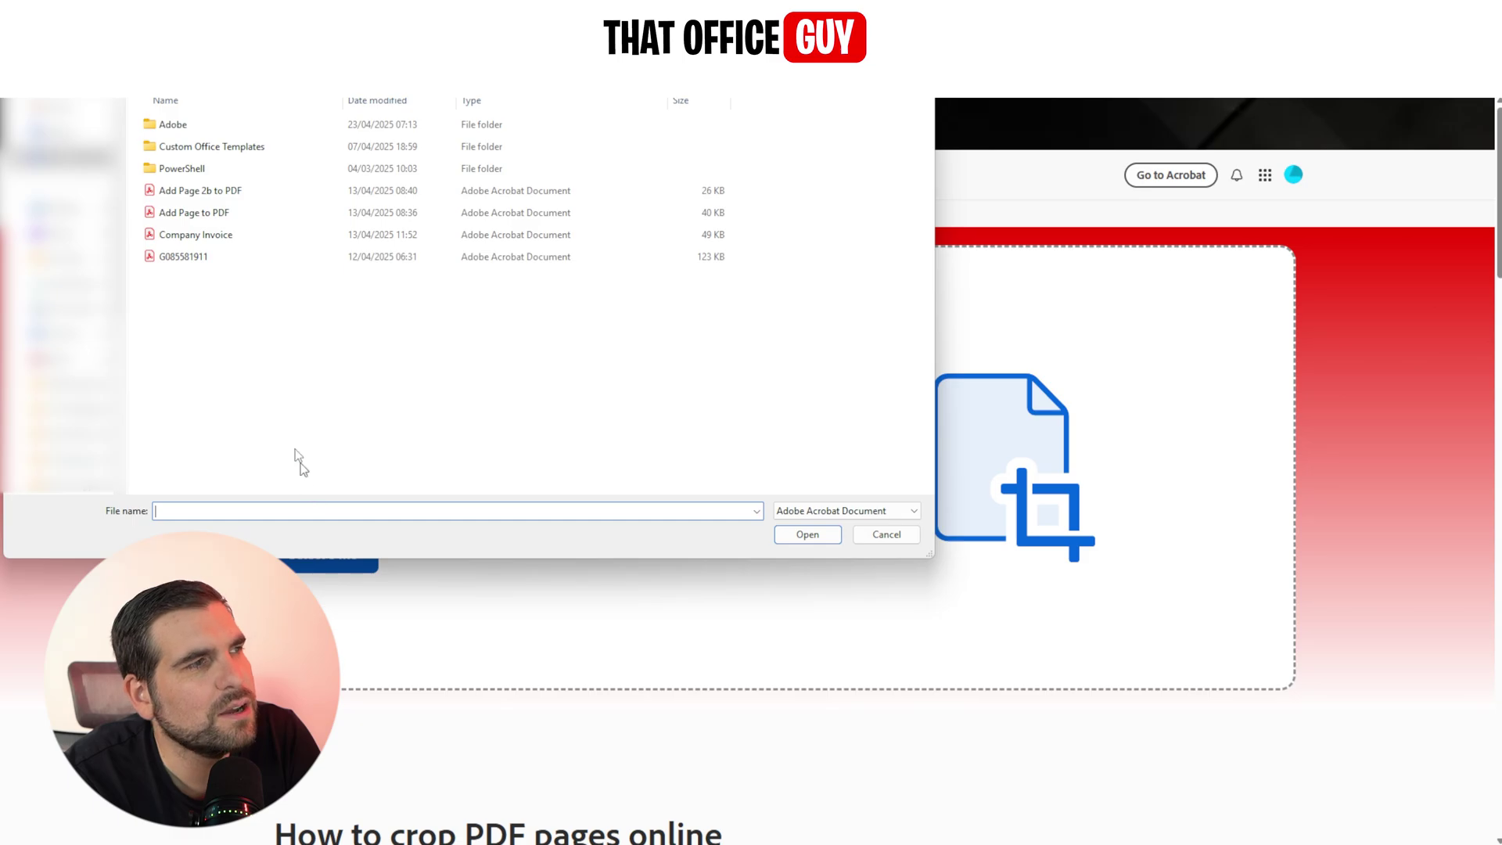
left_click(228, 237)
left_click(813, 537)
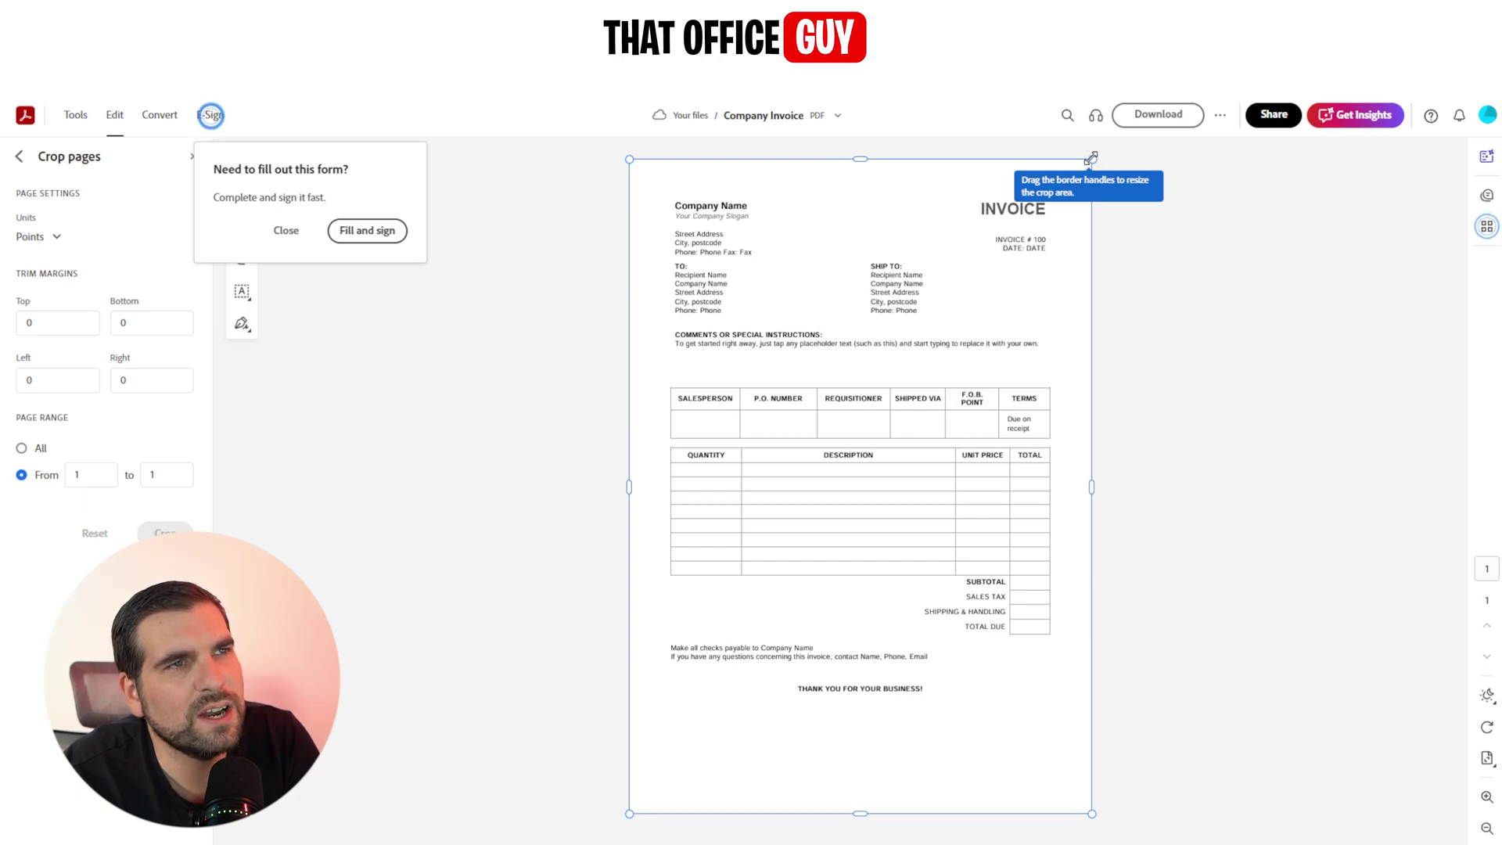
Crop page 1 to 40.44 top, 140.53 bottom, 41.45 left, 37.41 right margins
left_click_drag(1091, 159, 1062, 187)
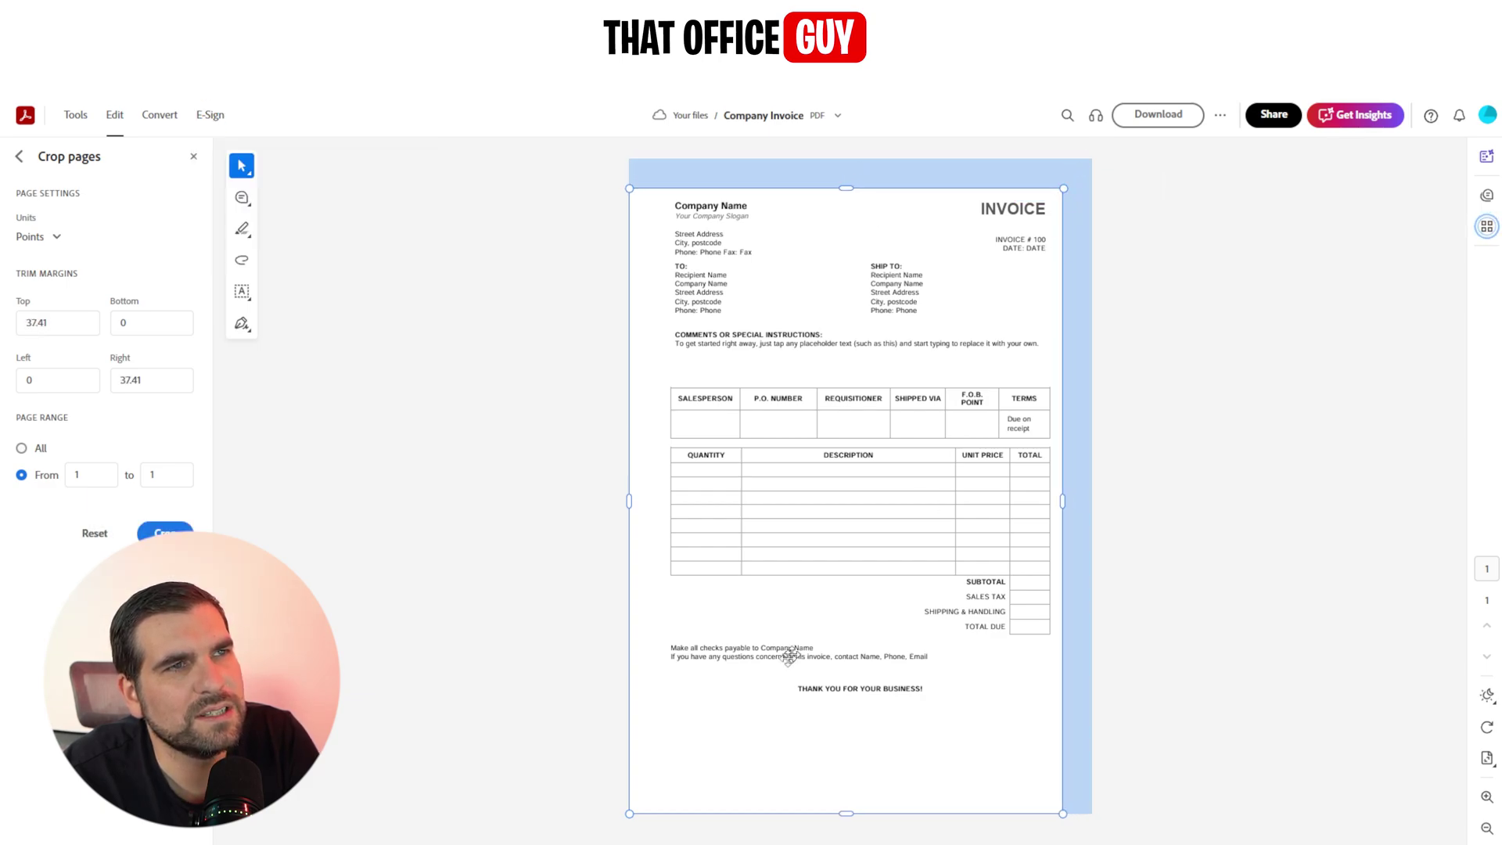
left_click_drag(630, 815, 662, 699)
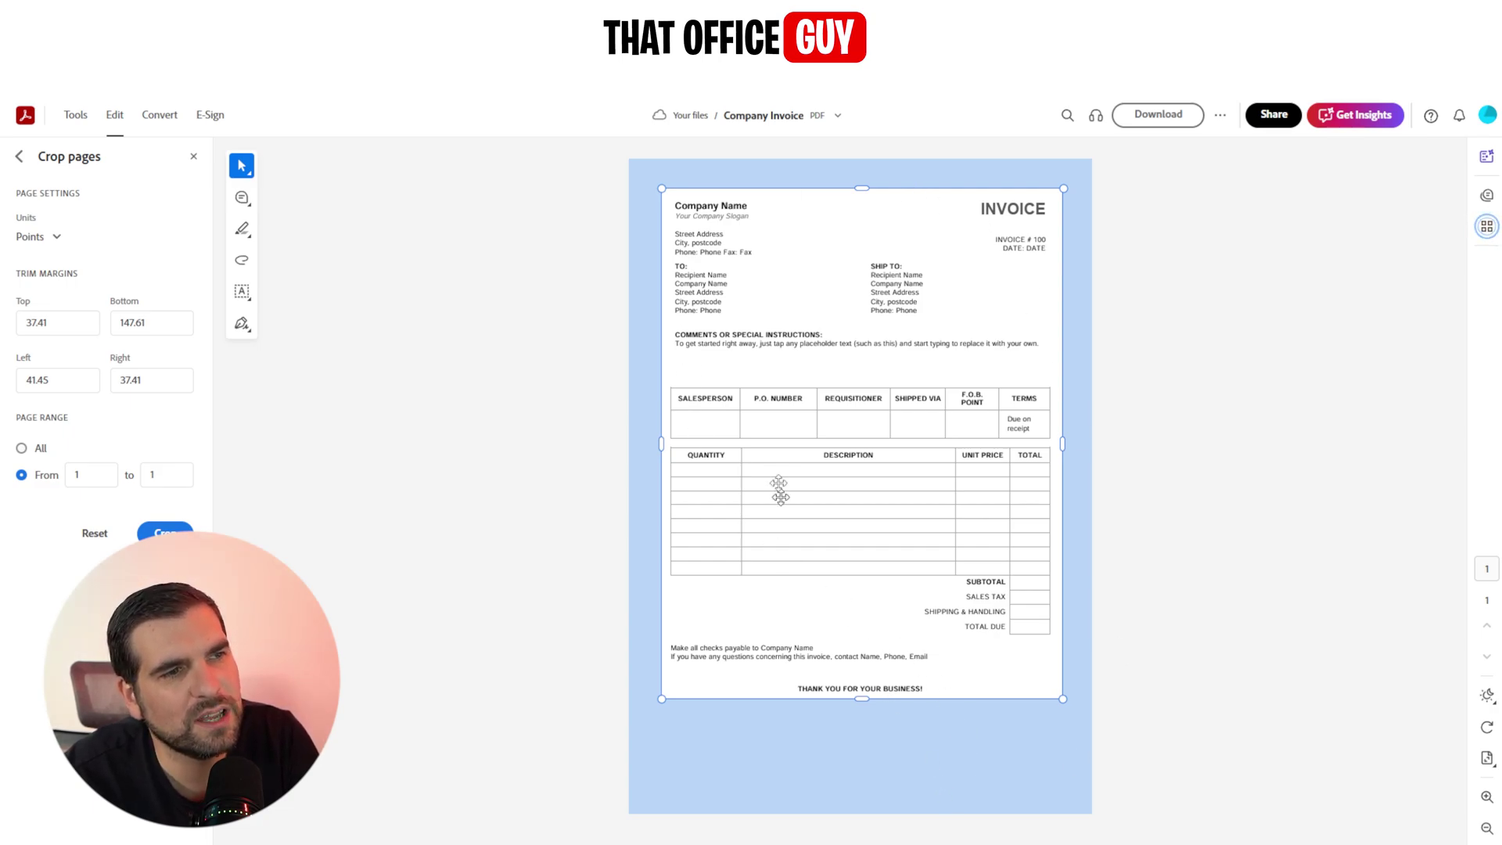
left_click_drag(861, 188, 861, 166)
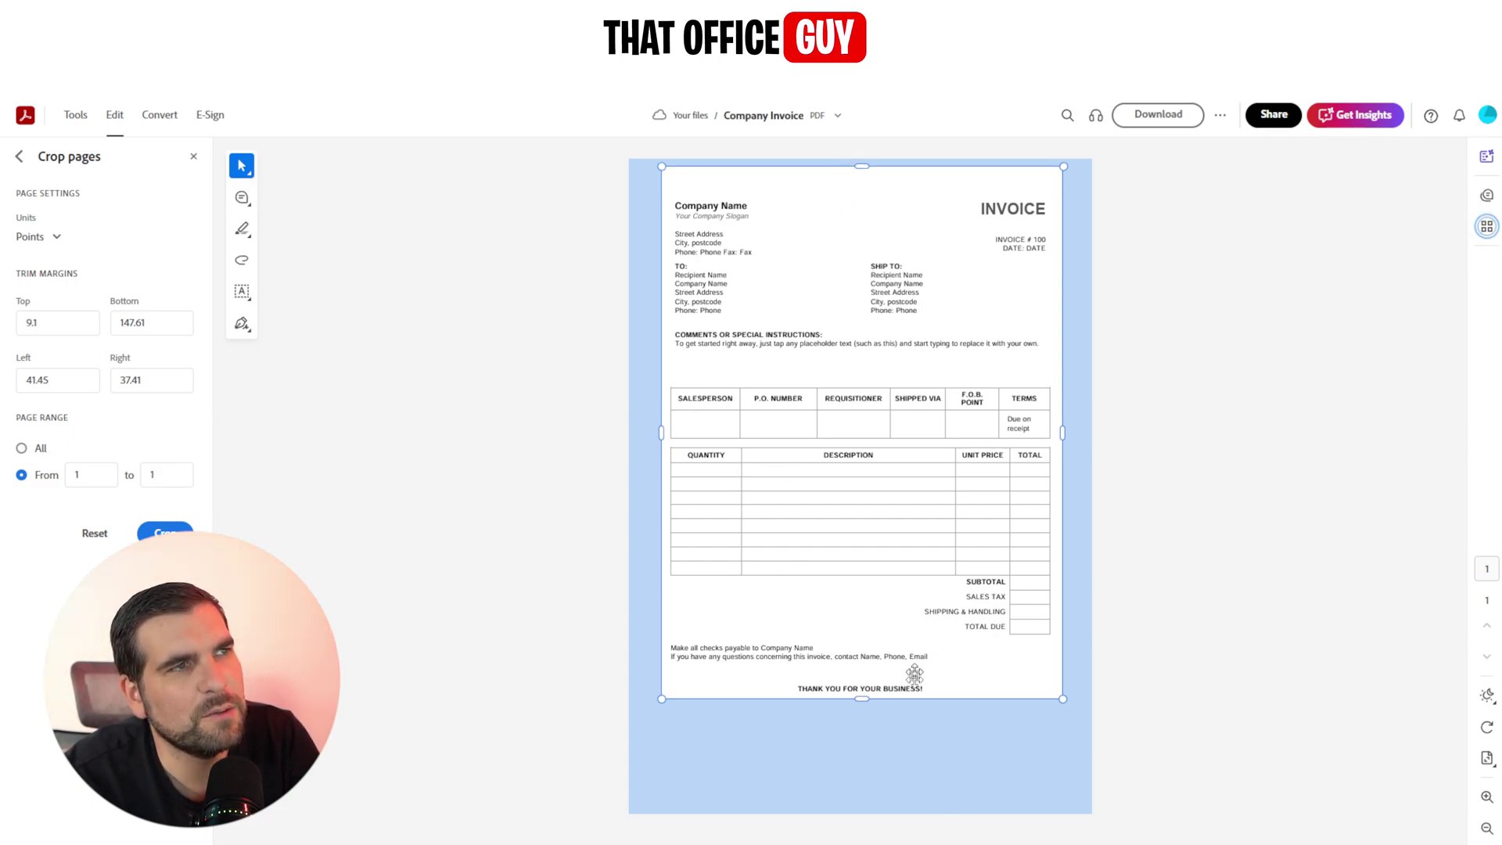
left_click_drag(861, 699, 862, 736)
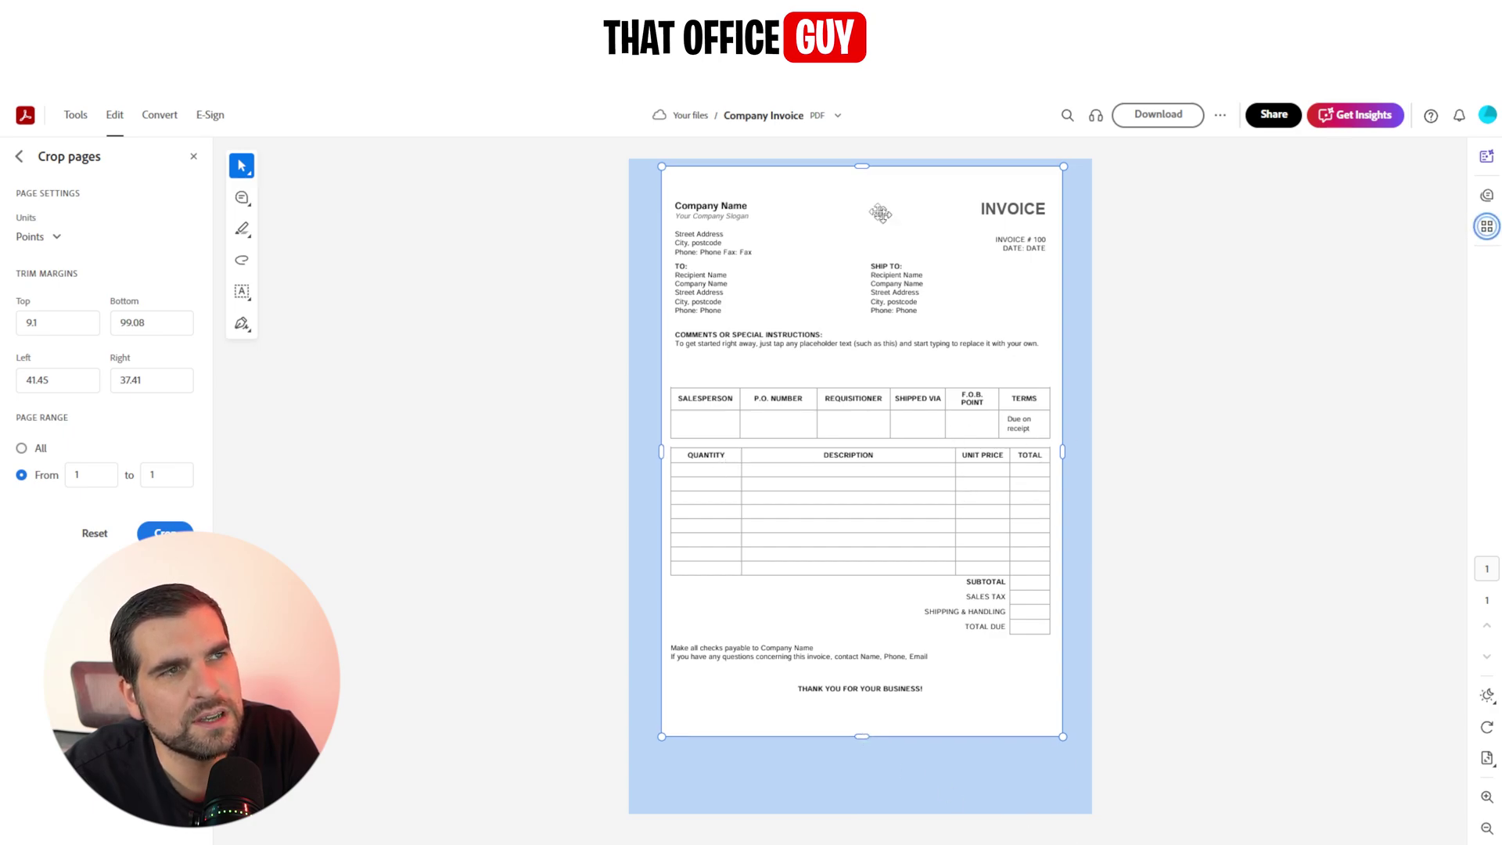
left_click_drag(859, 169, 860, 193)
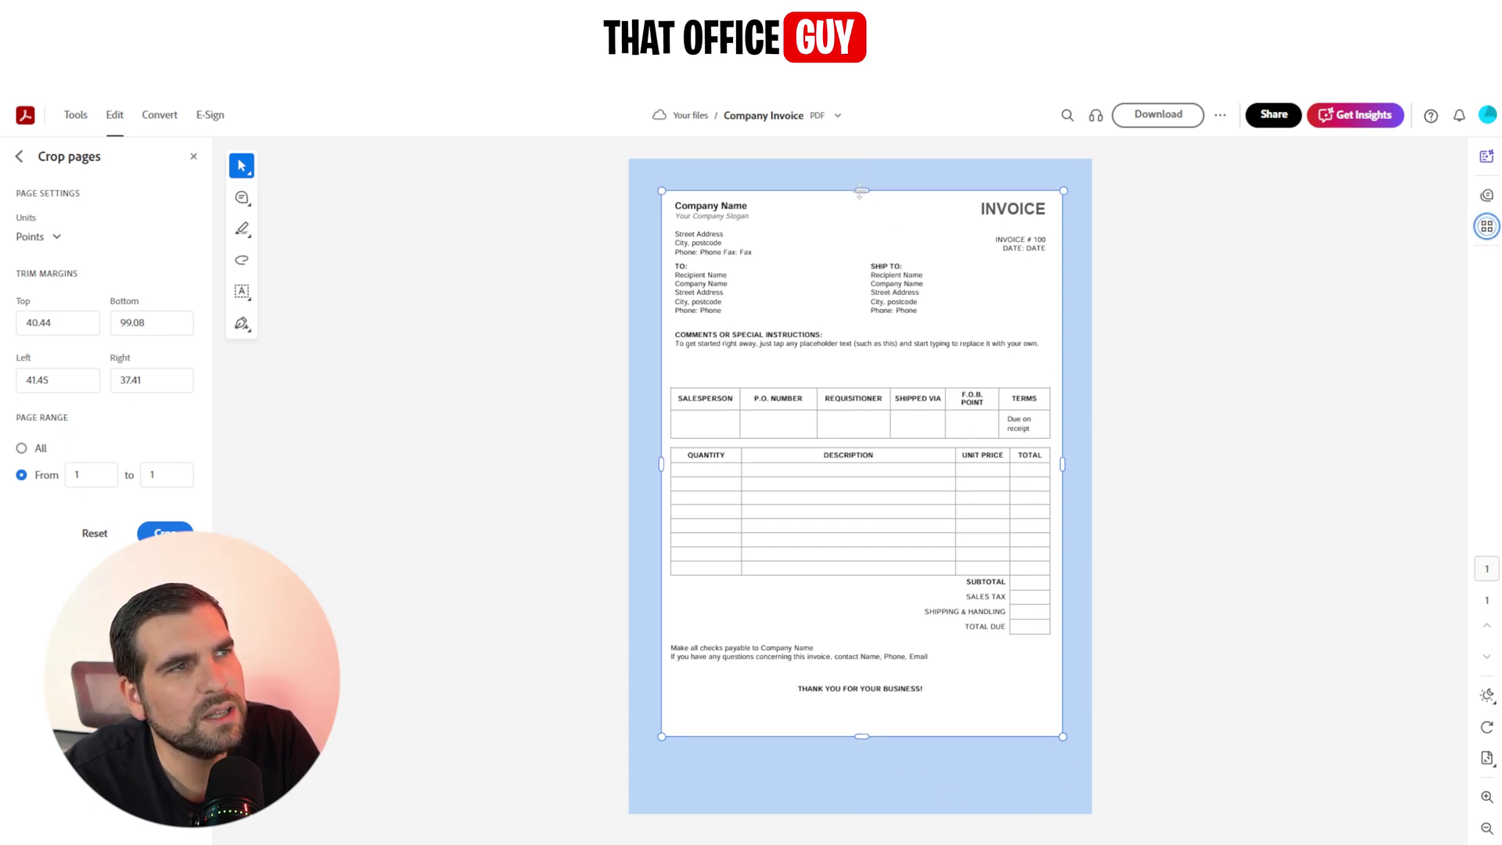
left_click_drag(861, 736, 864, 703)
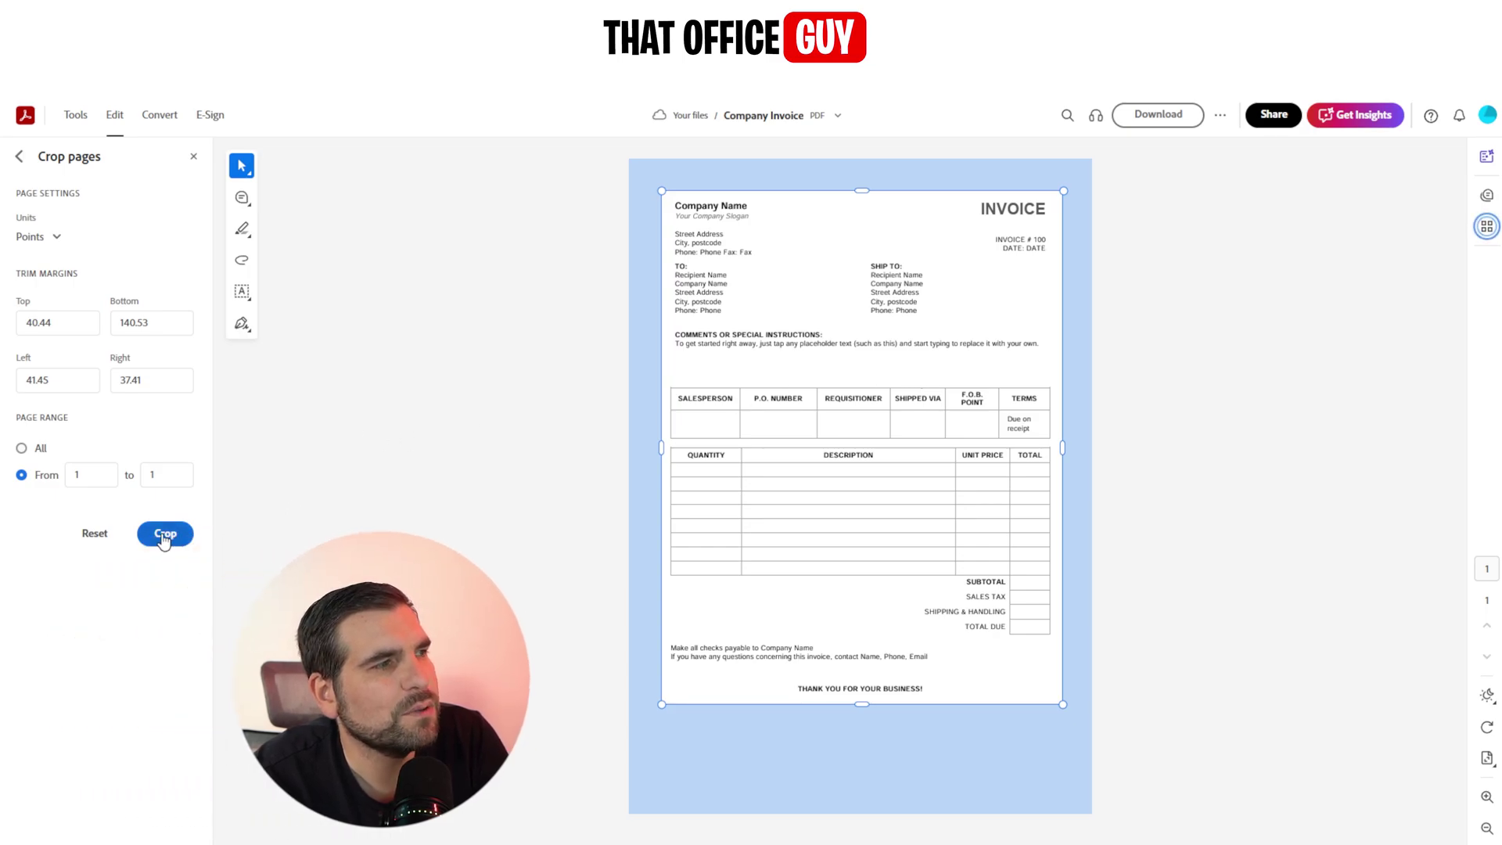
left_click(164, 535)
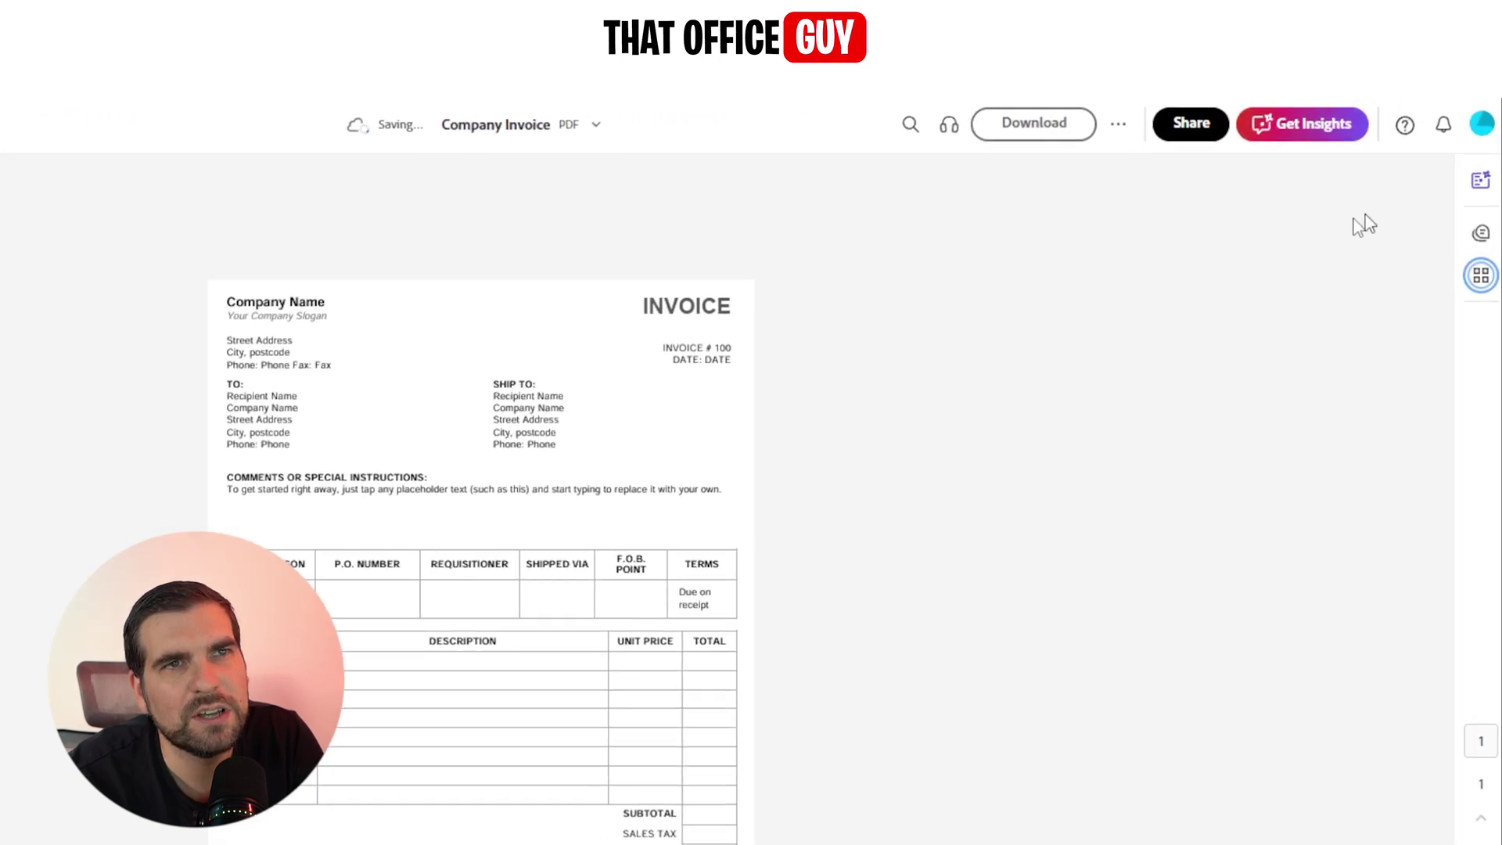
Try a compressed PDF download, testing LOW then MEDIUM compression quality
left_click(850, 148)
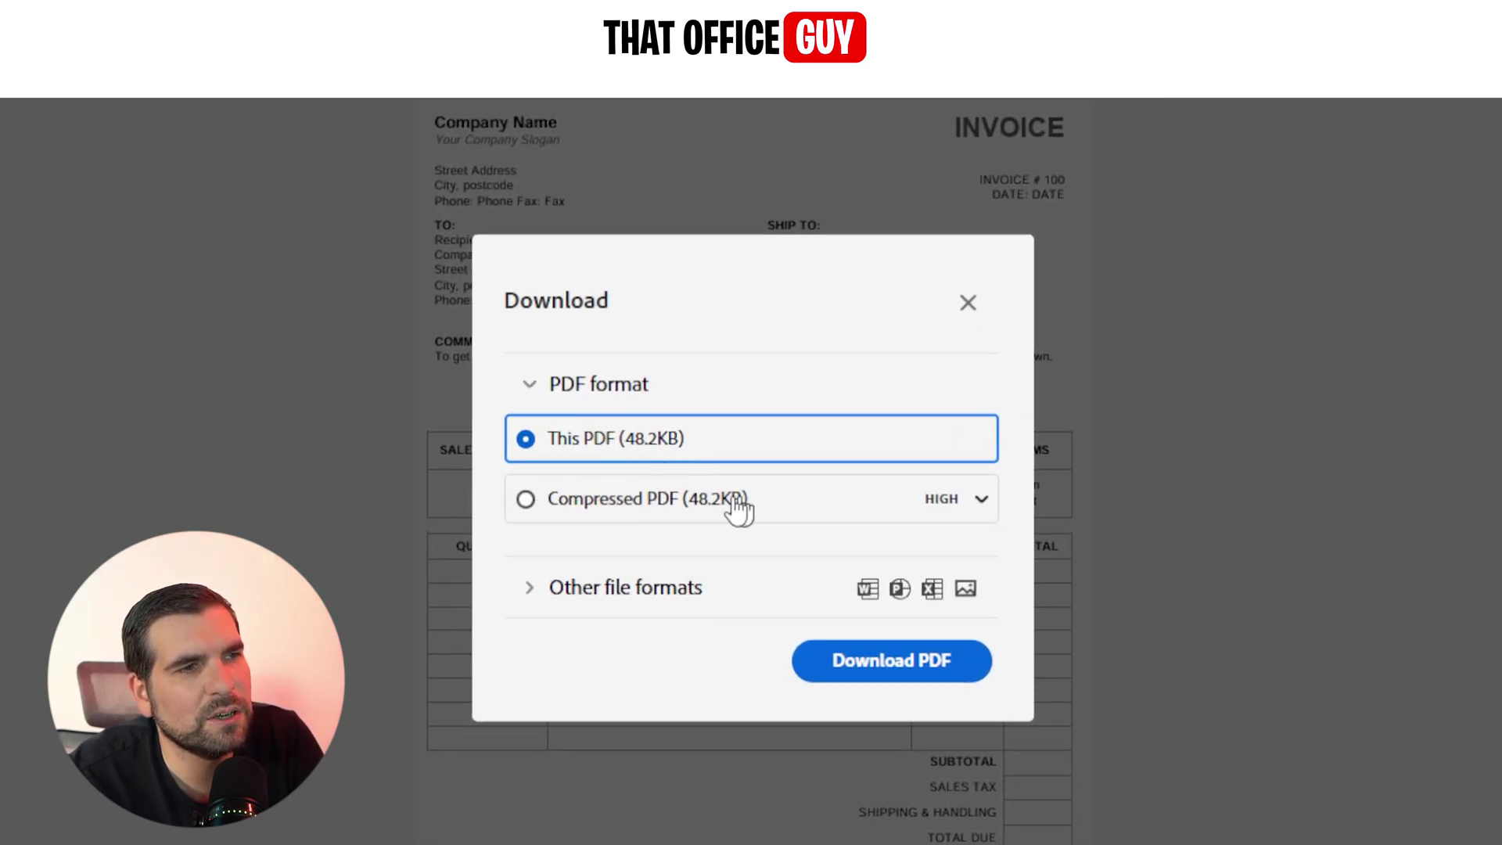
left_click(565, 507)
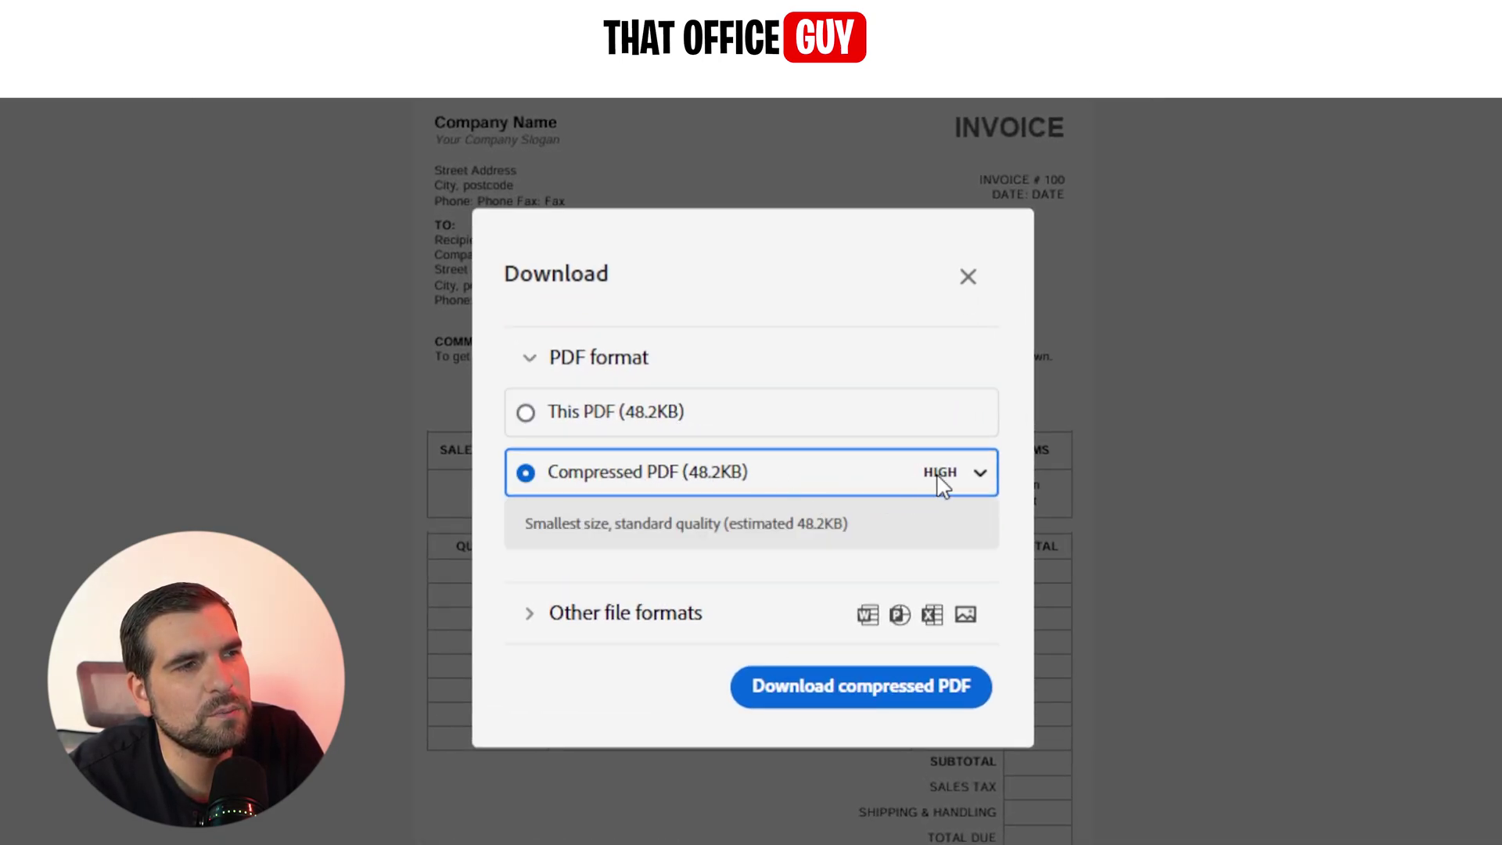
left_click(980, 477)
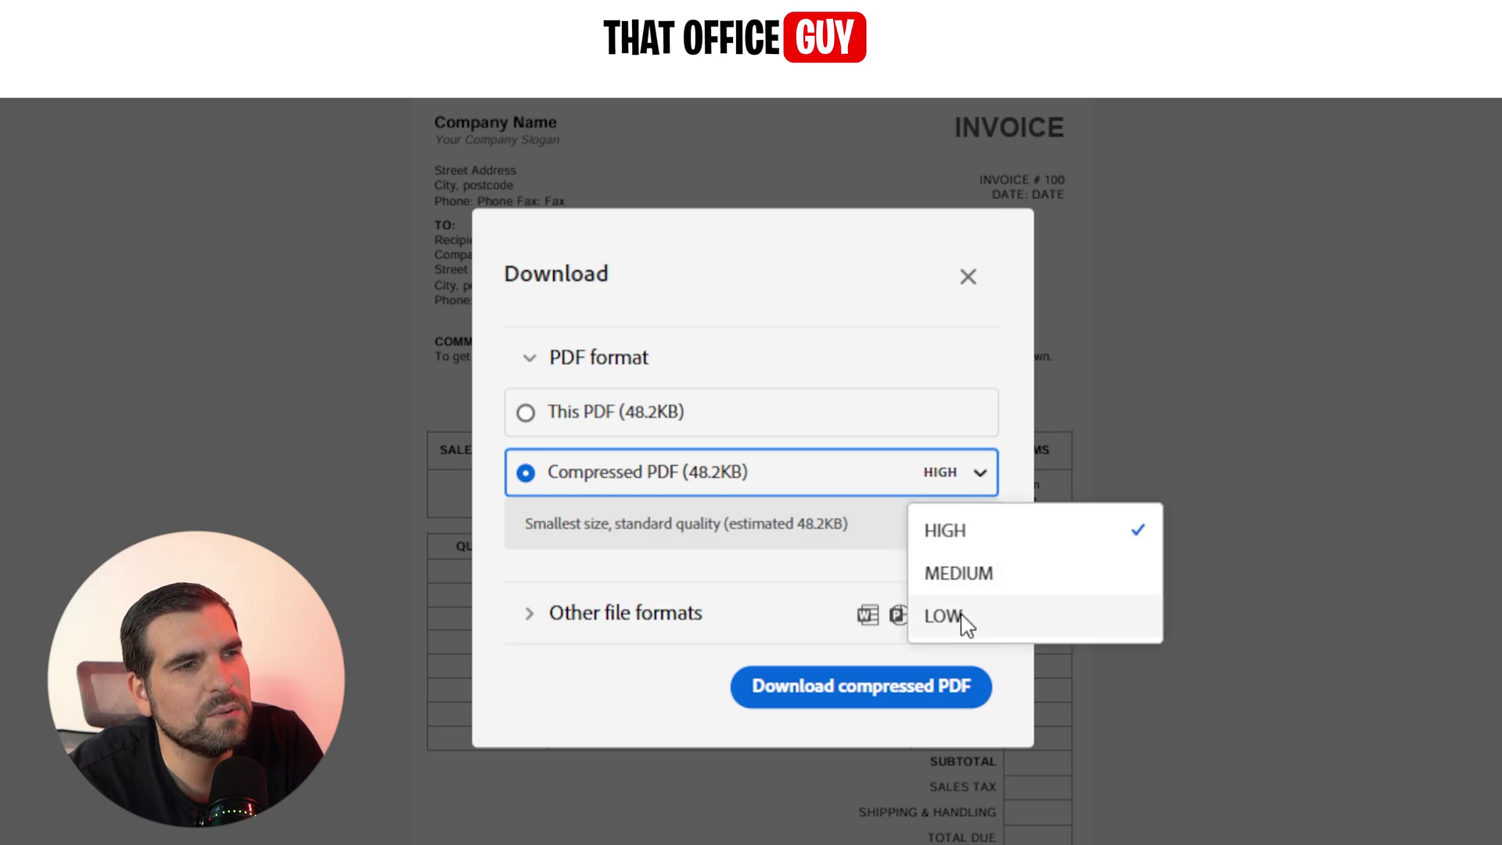
left_click(962, 619)
left_click(981, 478)
left_click(960, 575)
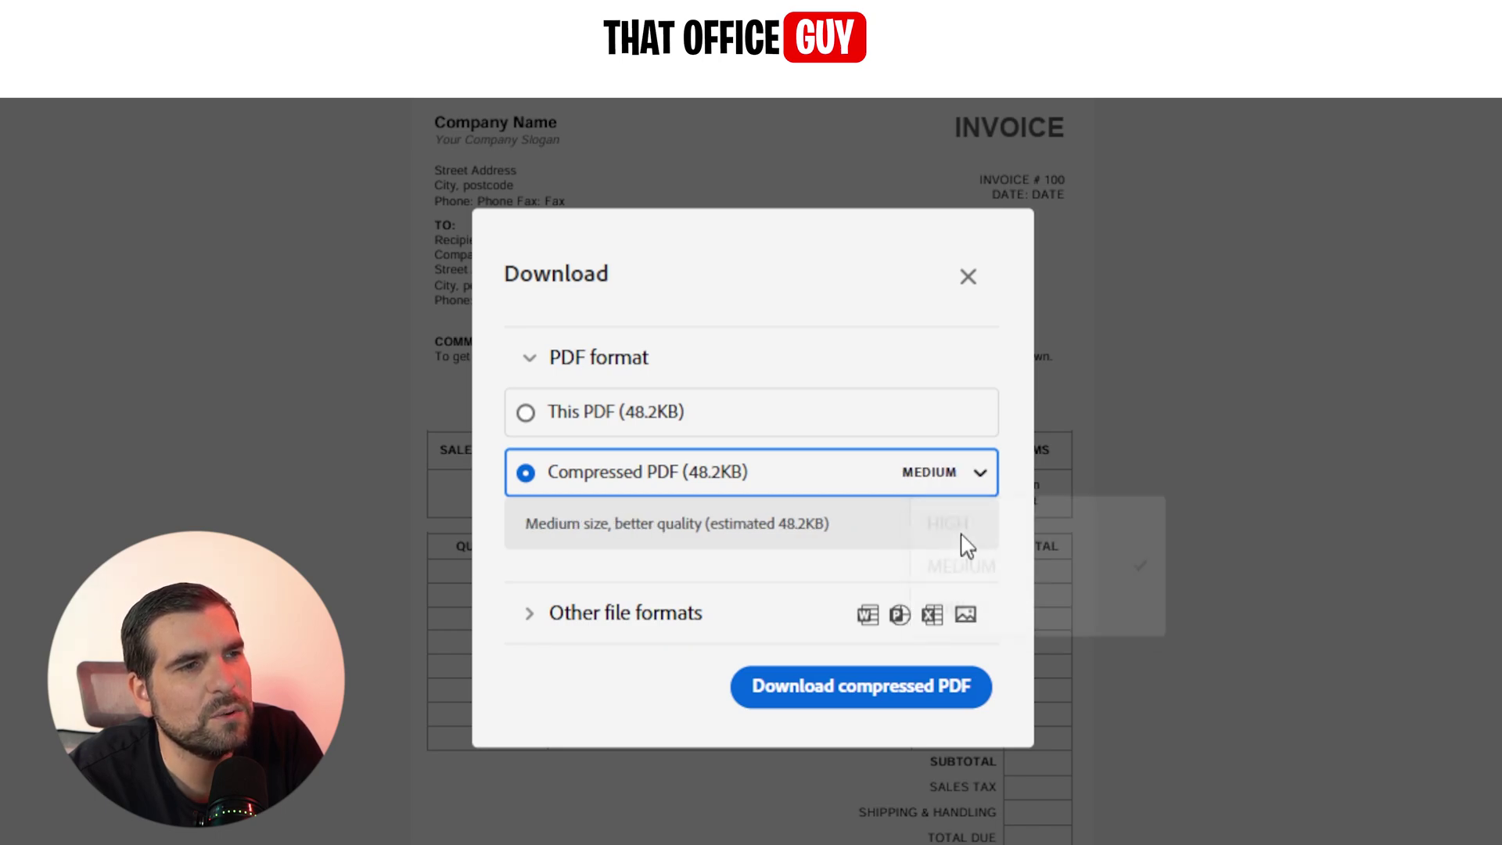
Switch back to This PDF uncompressed and download the cropped invoice as a PDF
left_click(536, 414)
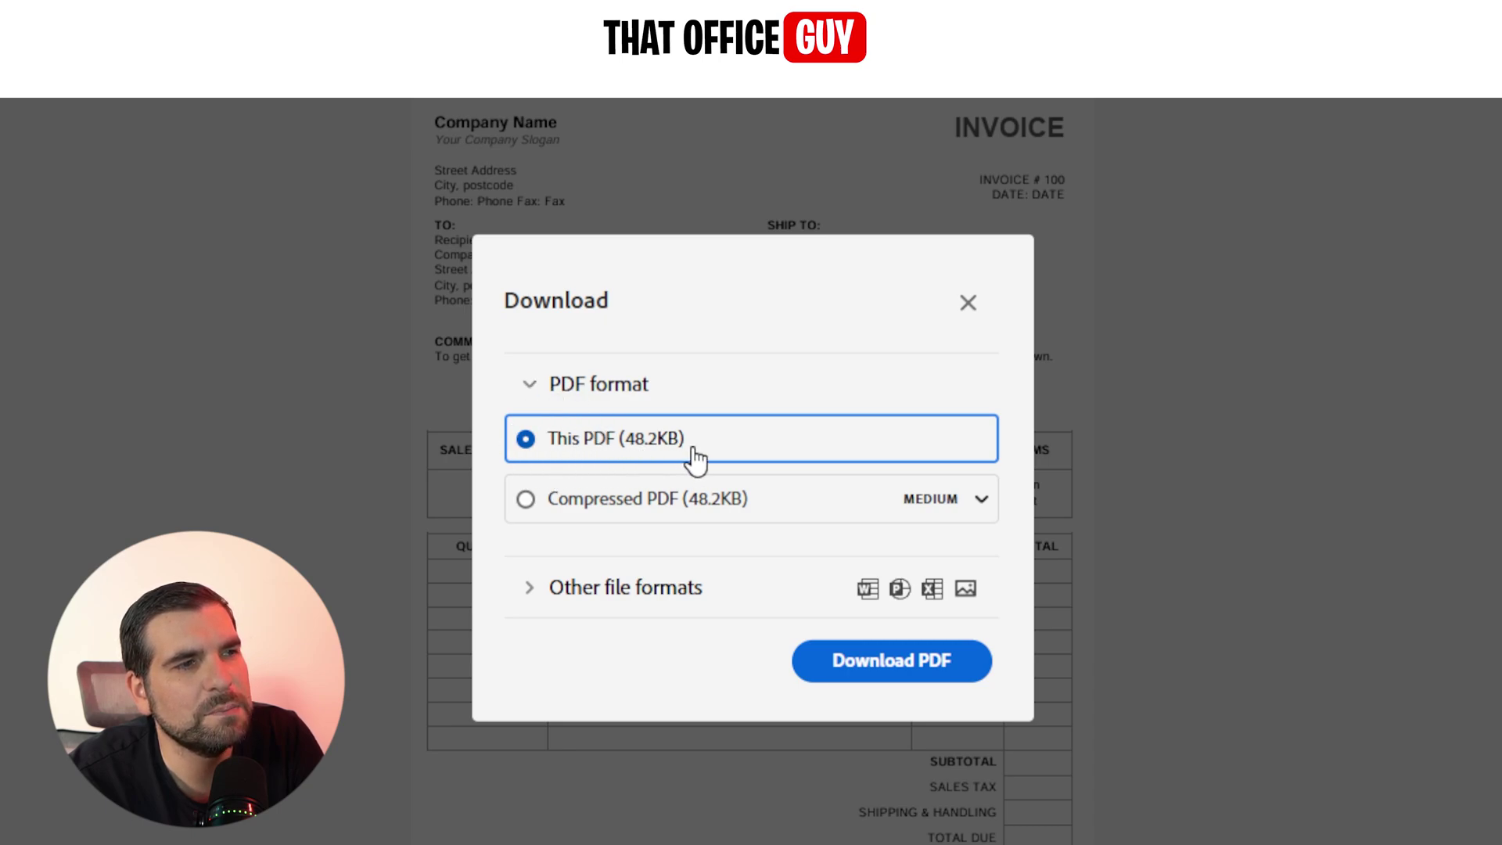
left_click(541, 597)
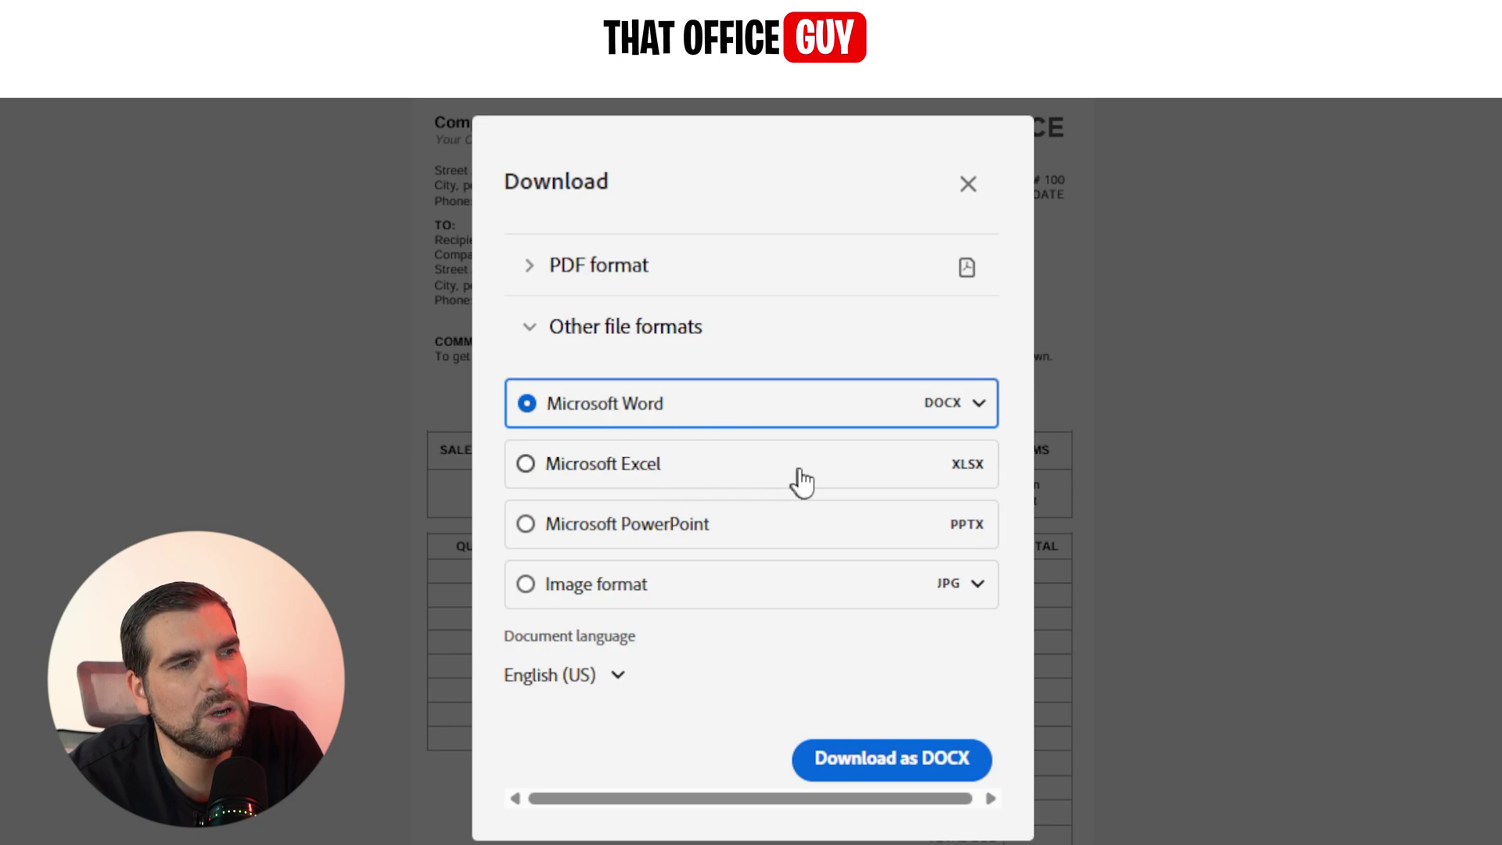
left_click(525, 272)
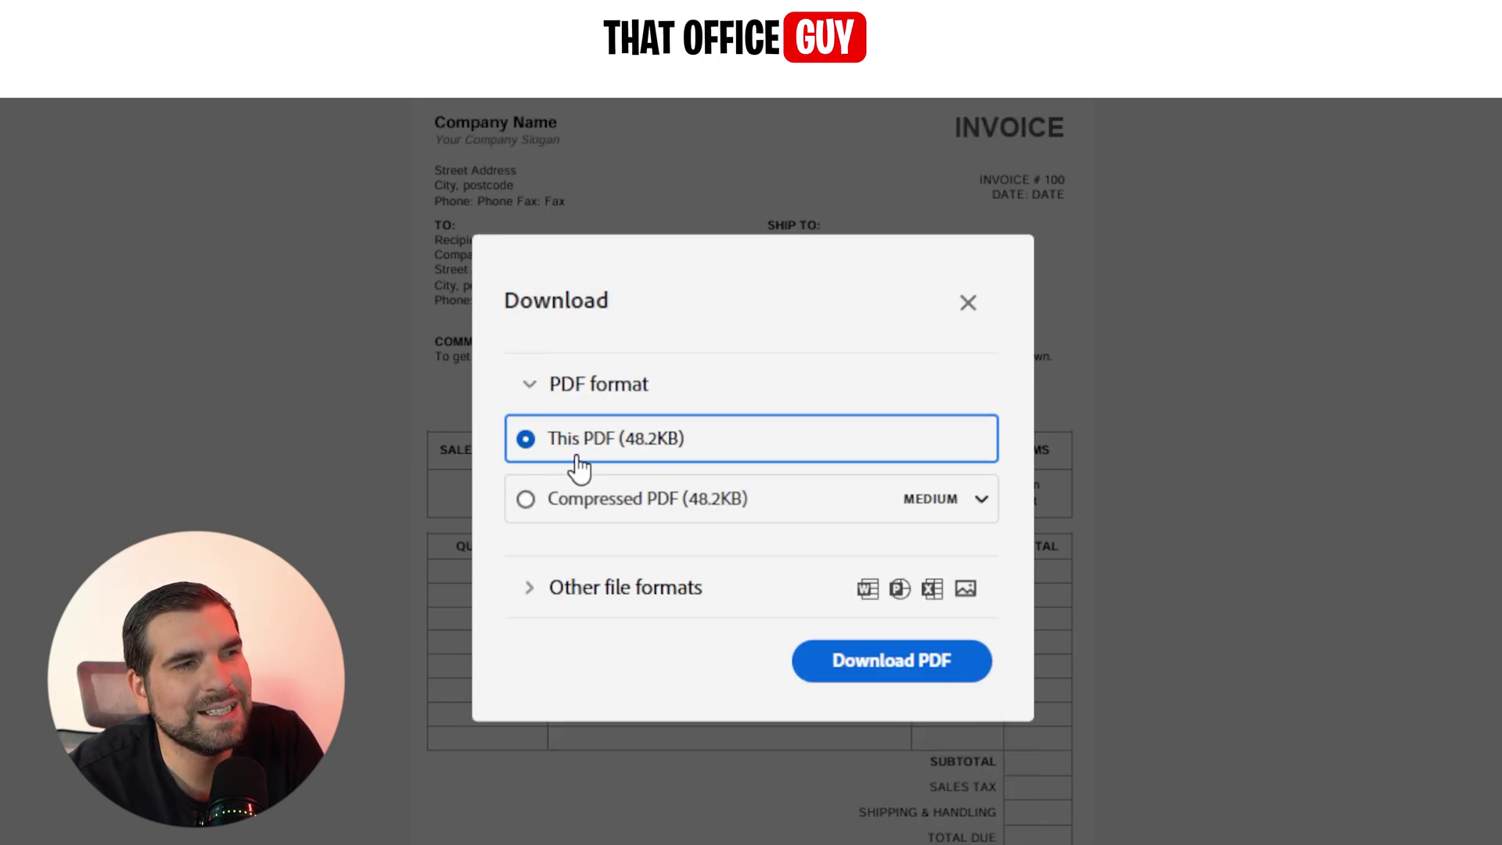
left_click(874, 678)
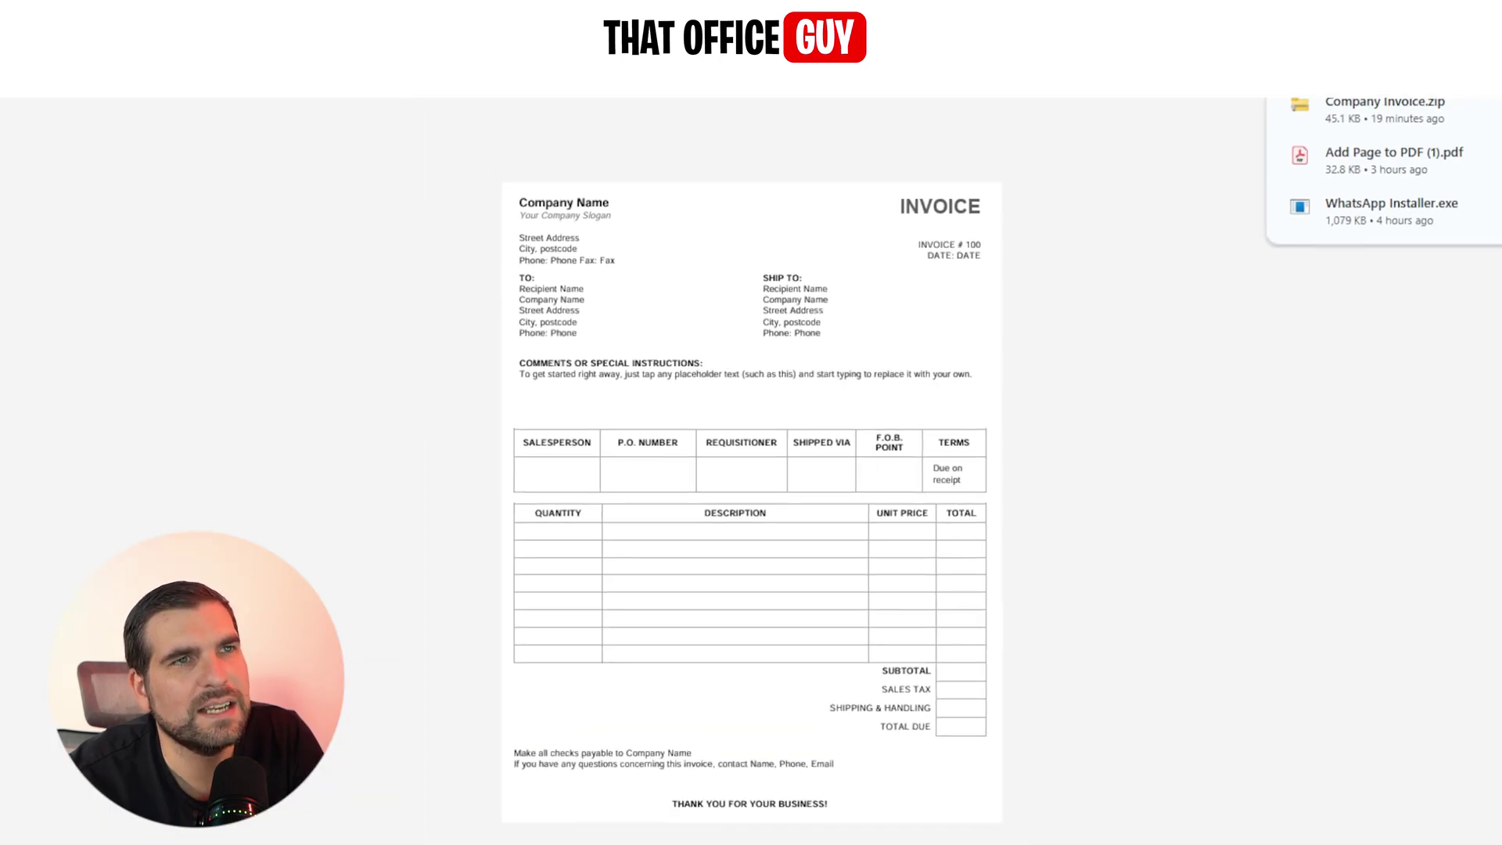